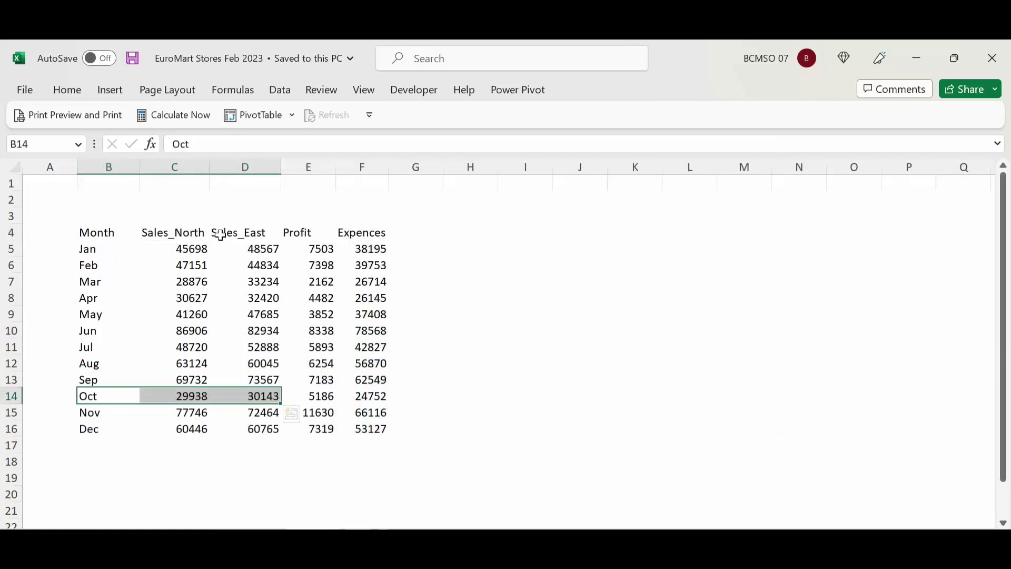
Copy the Sales_East column from January to September from the source sheet into D4:D13 and fit the column width.
drag(252, 232, 269, 377)
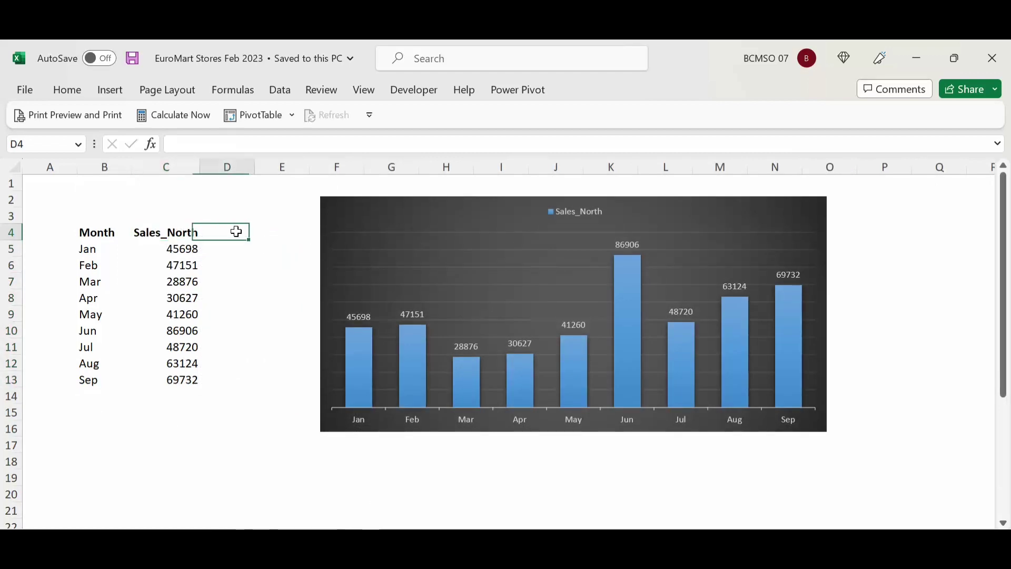
key(ctrl+v)
double_click(256, 171)
Make the Sales_East header in D4 bold.
click(248, 232)
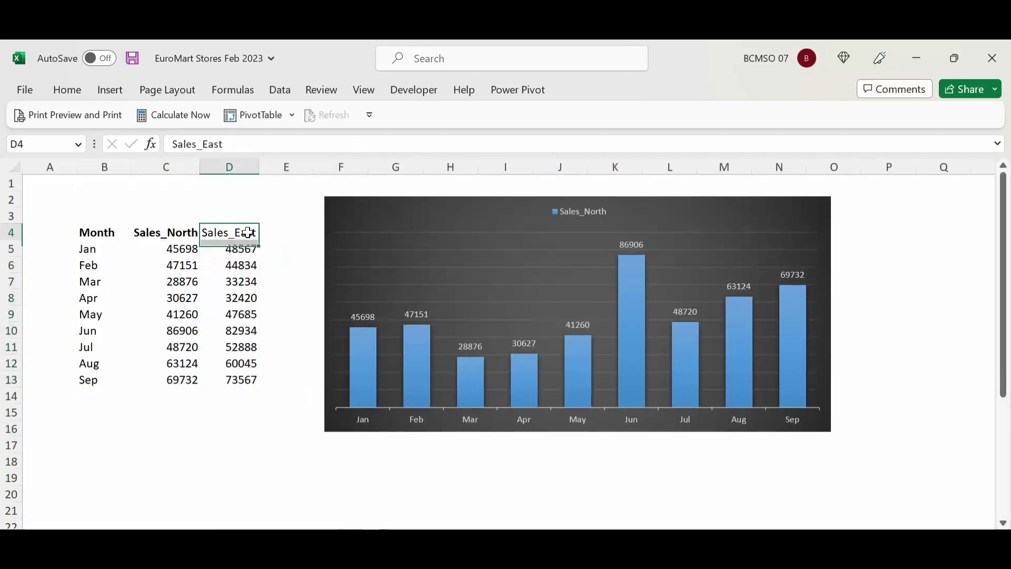
key(ctrl+v)
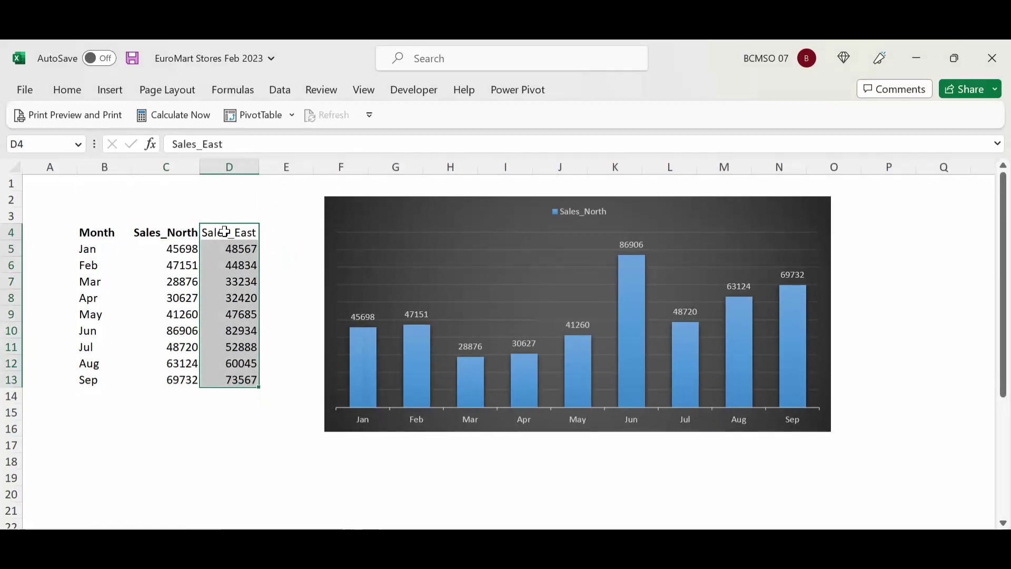
click(232, 232)
click(387, 227)
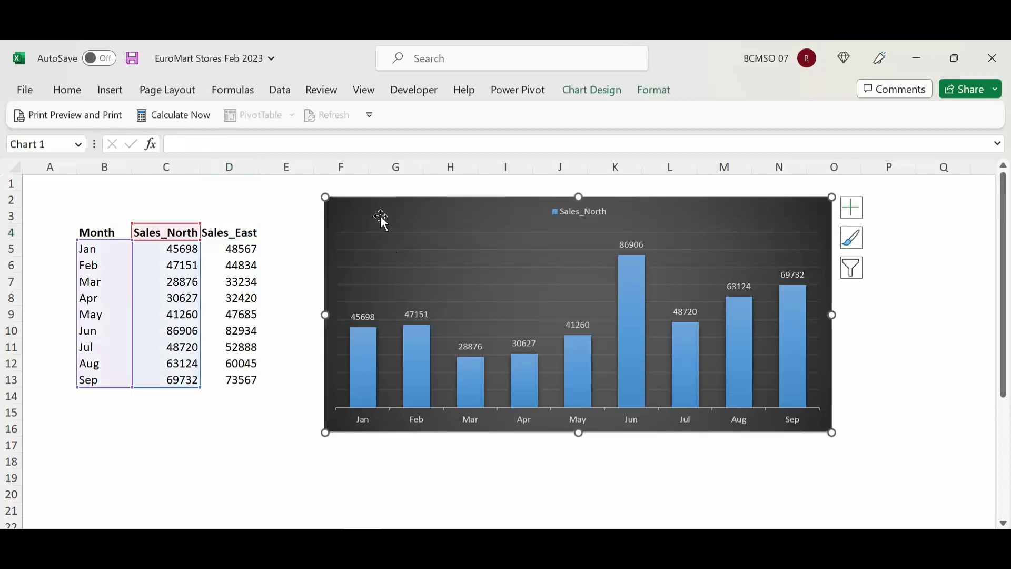
right_click(443, 212)
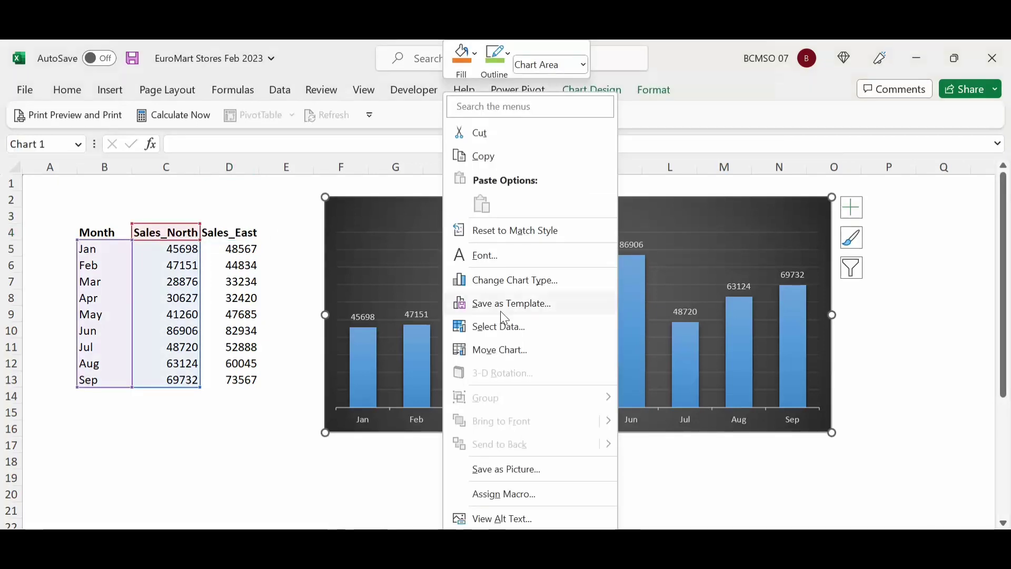
click(527, 337)
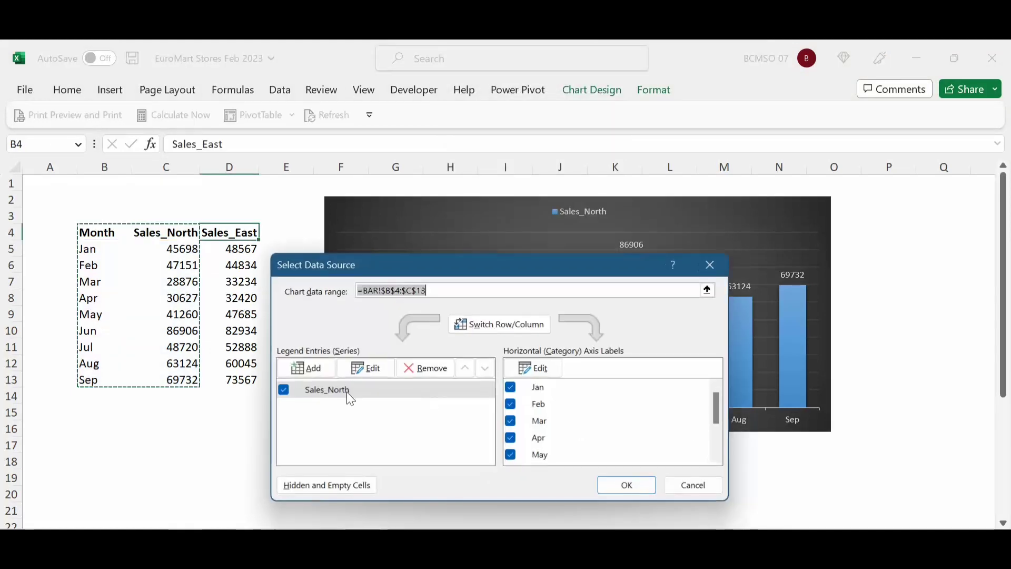
click(315, 370)
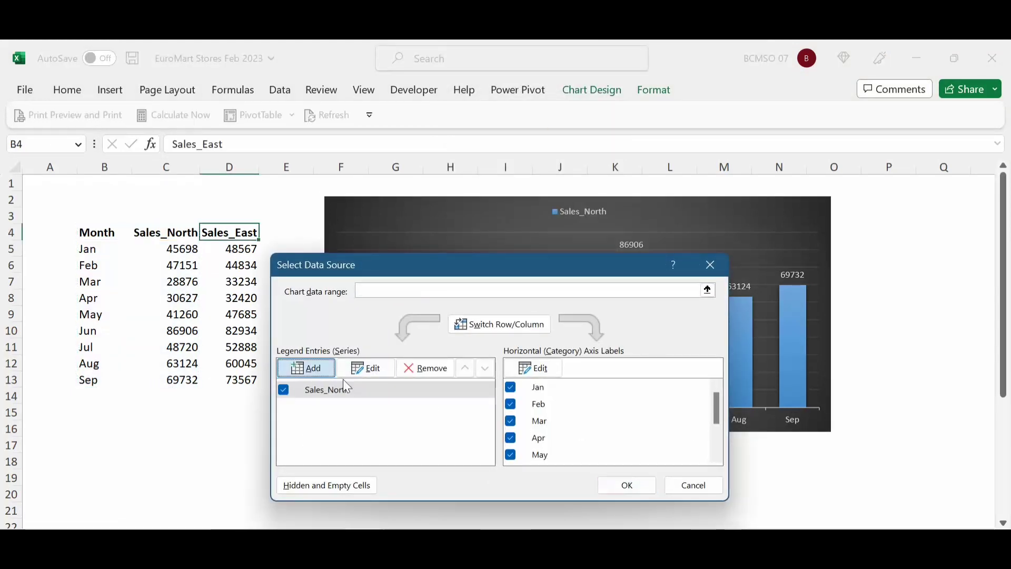
click(603, 326)
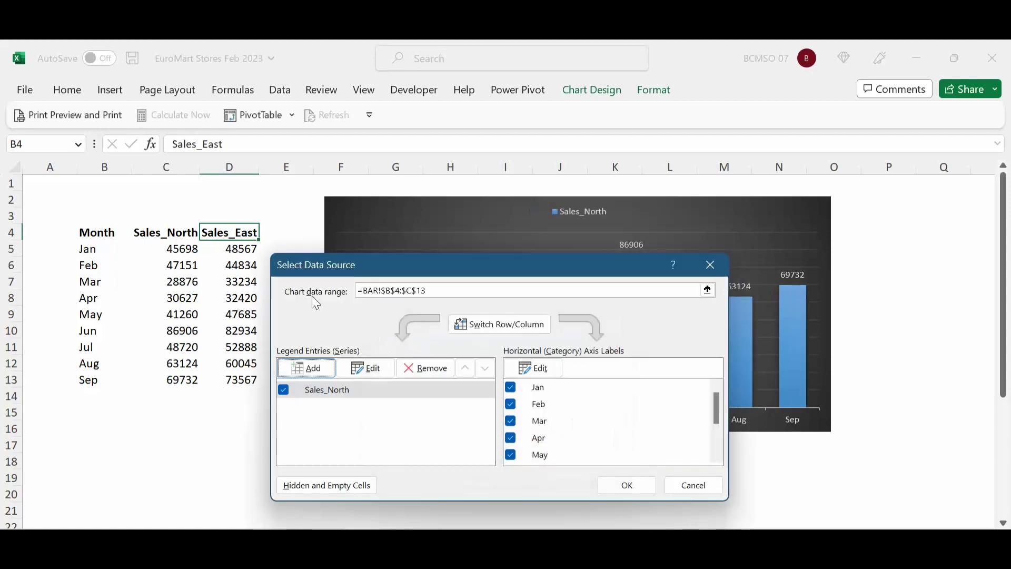
click(697, 255)
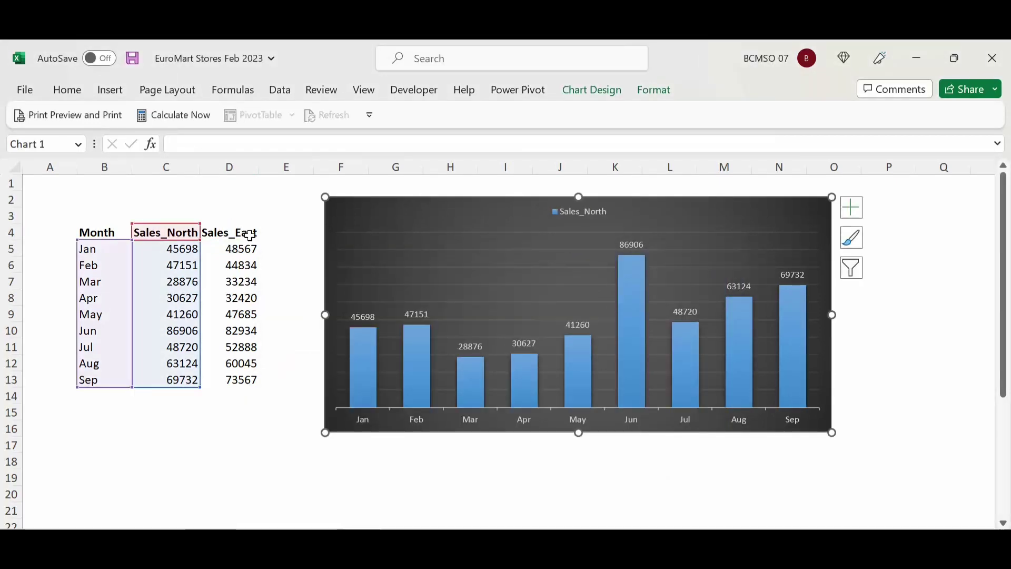
Add Sales_East to the column chart as a second series by copying D4:D13 into the chart.
drag(250, 235, 243, 382)
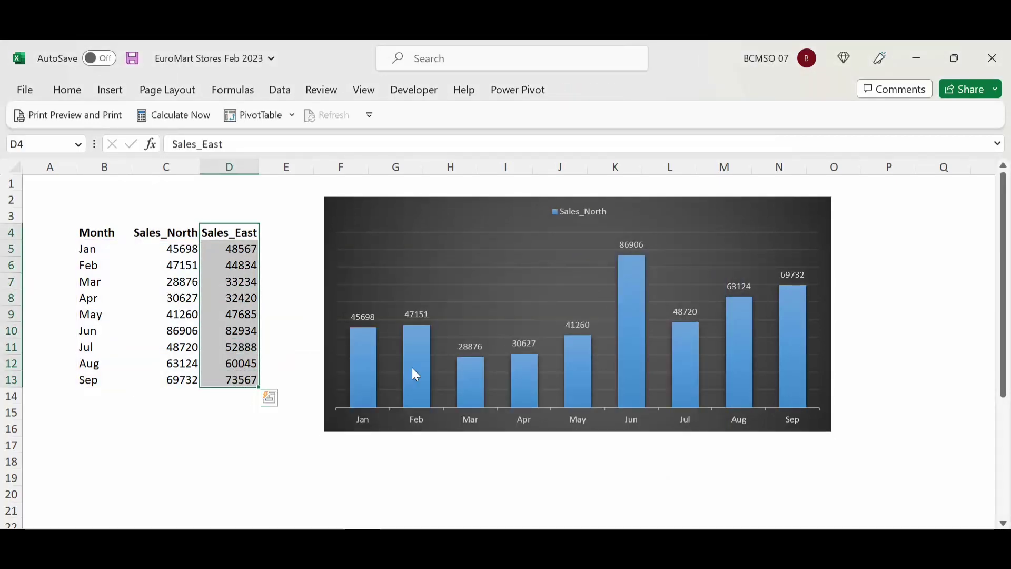
key(ctrl+c)
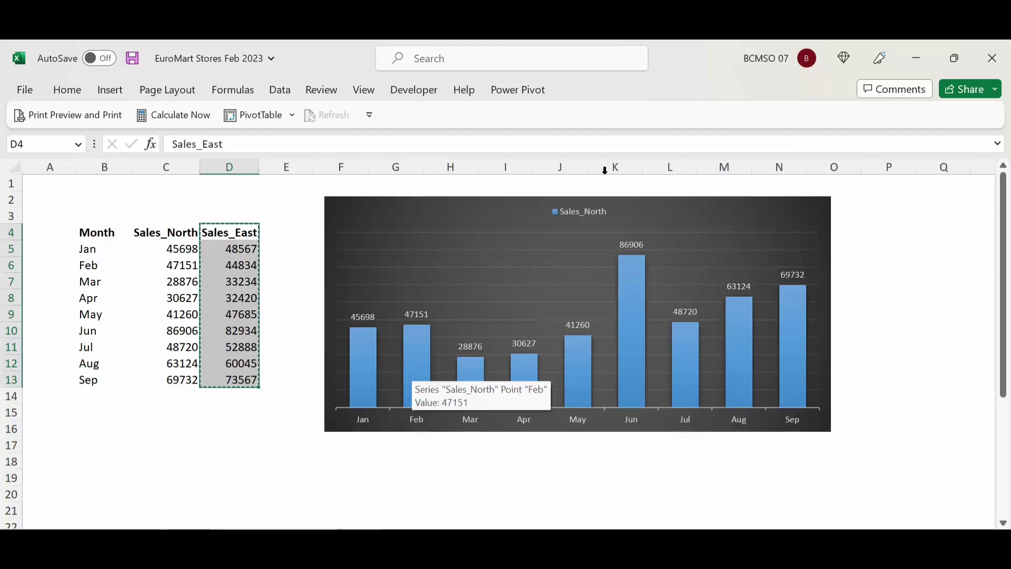
click(688, 213)
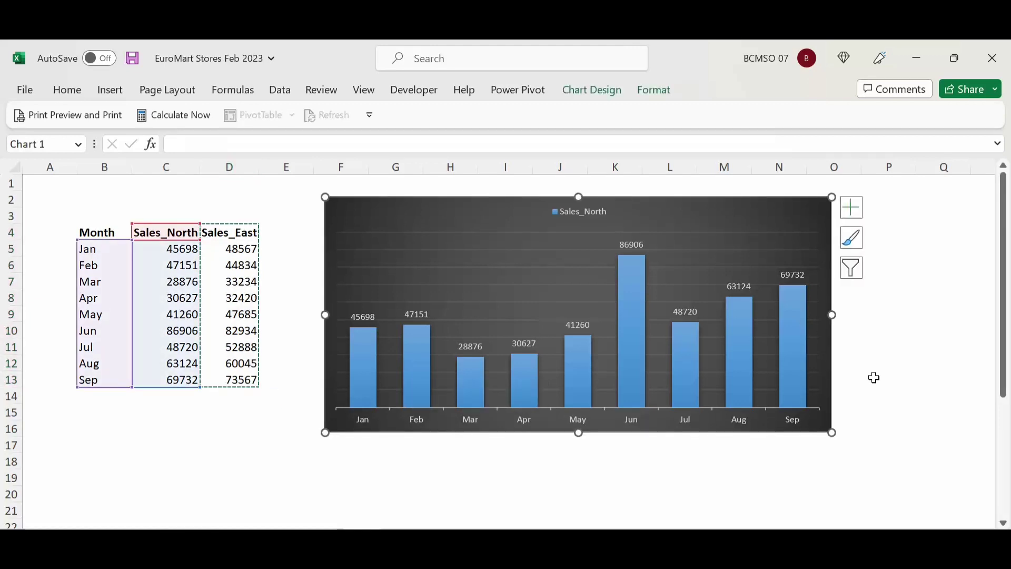
key(ctrl+v)
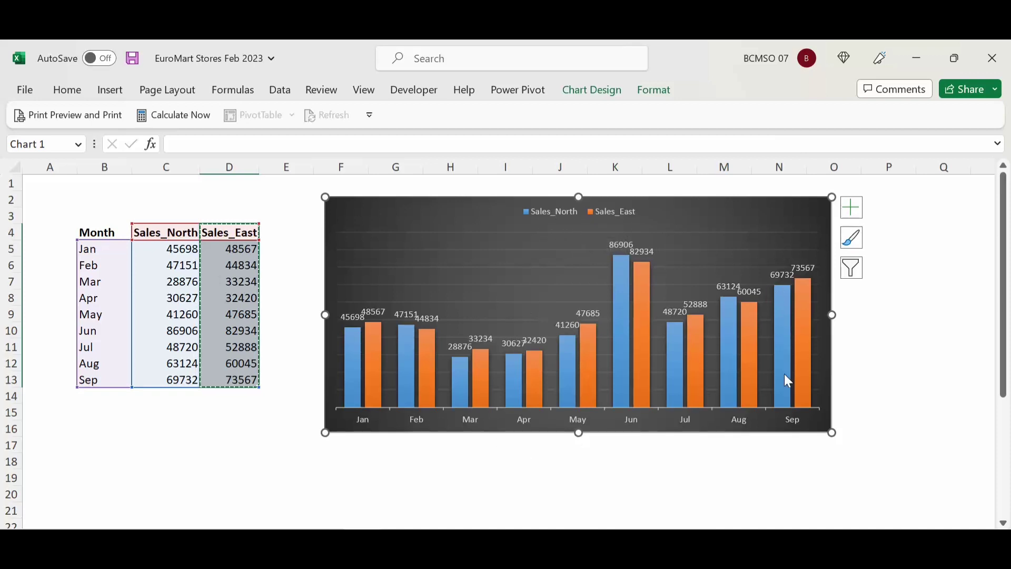
Copy the October row with its Sales_North and Sales_East values from the source sheet into row 14, starting at B14.
click(166, 301)
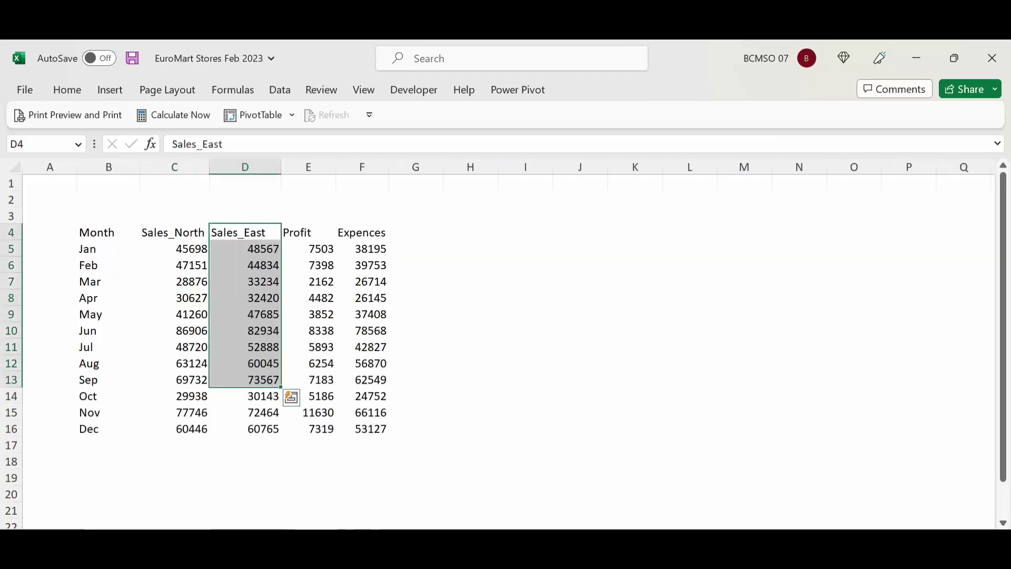
drag(105, 398, 234, 396)
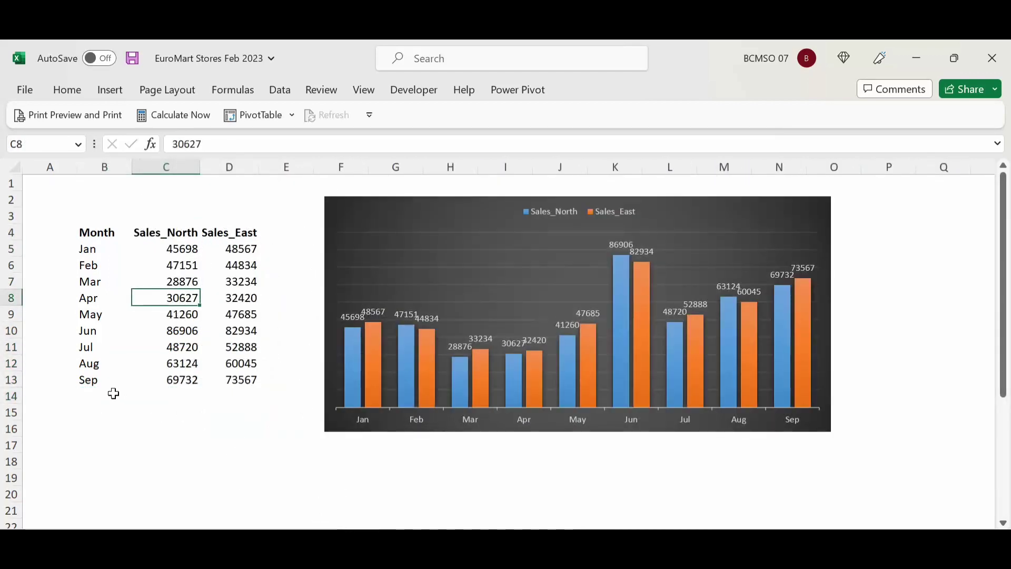
click(113, 394)
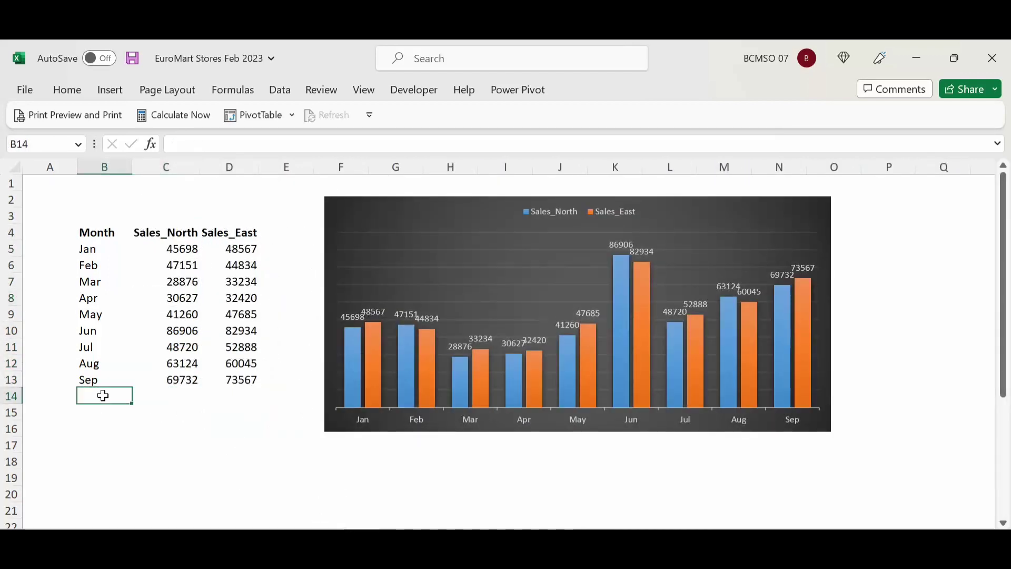
key(ctrl+v)
Widen the column chart so that its right edge reaches column P.
click(578, 418)
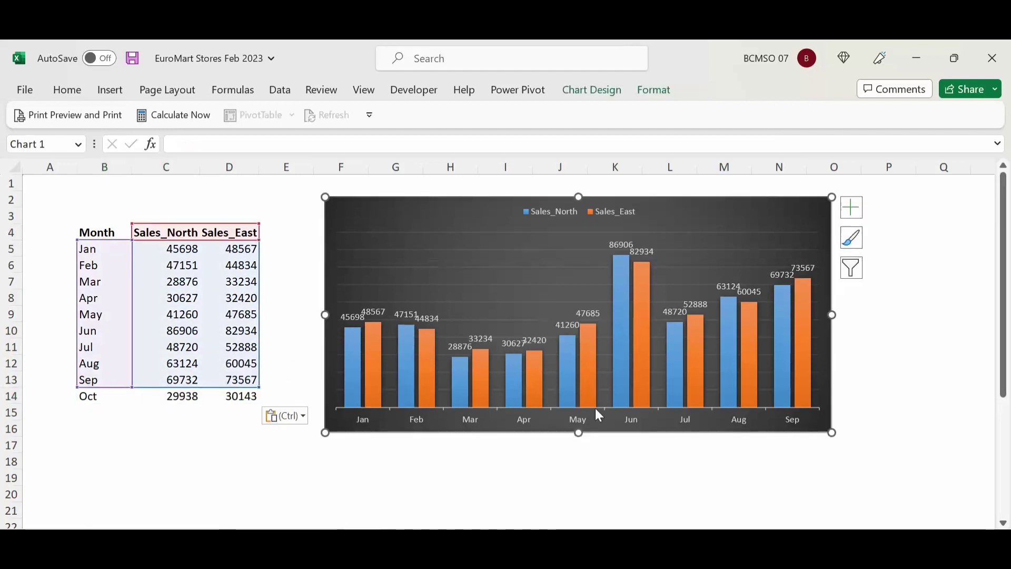
drag(832, 437, 899, 437)
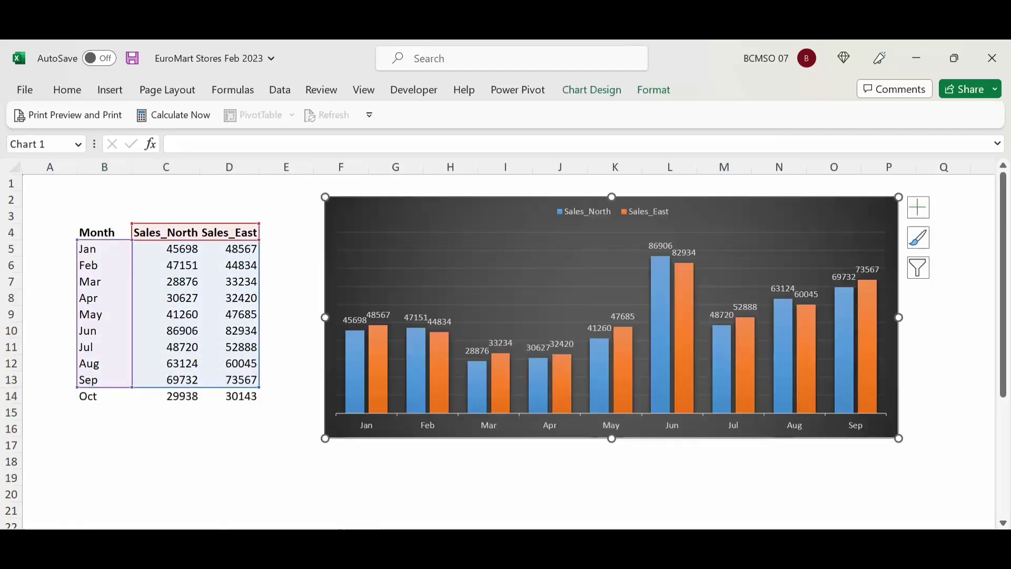
mouse_move(540, 548)
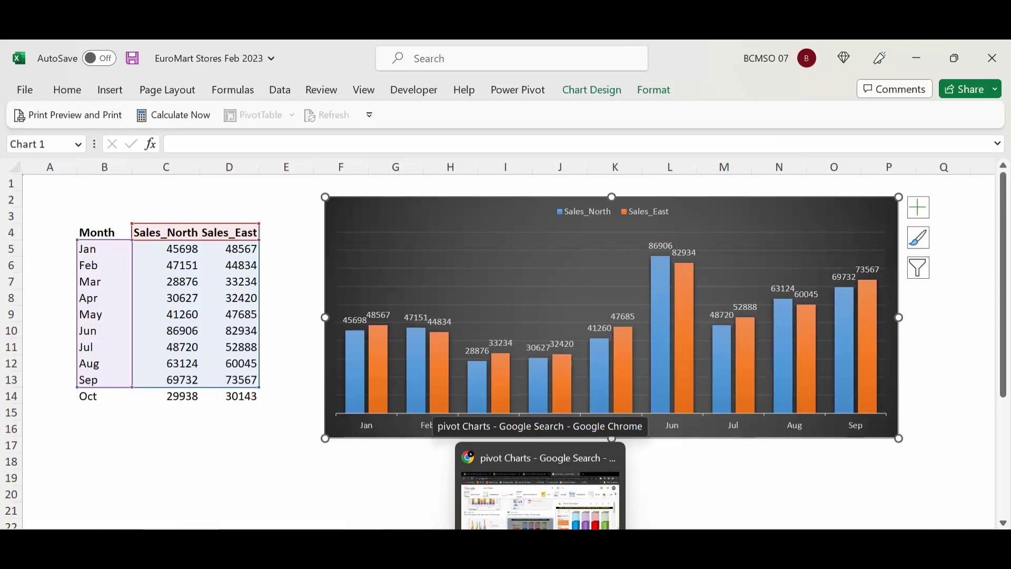
Convert the data range B4:D14 into a table with headers.
click(94, 281)
click(97, 235)
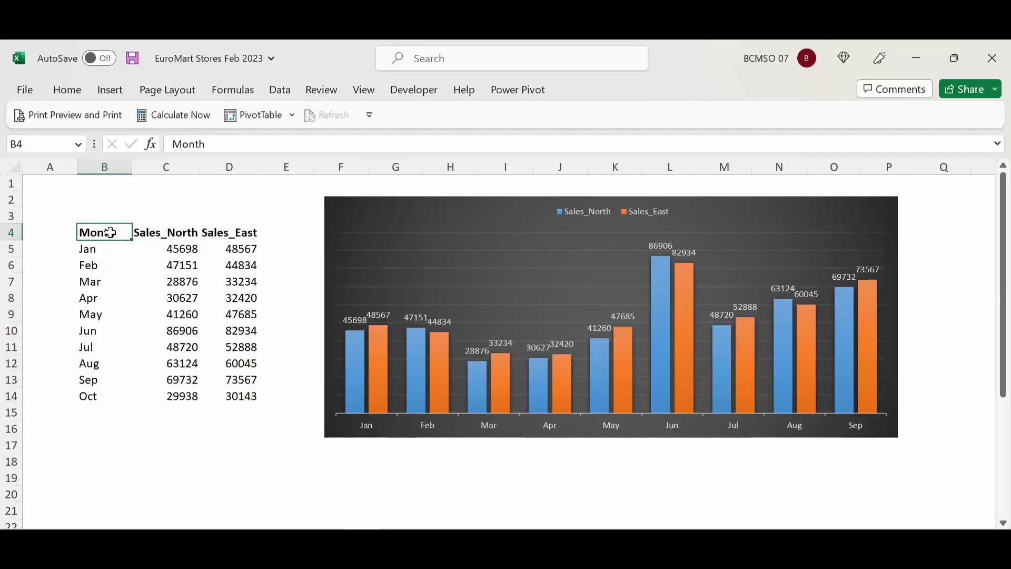
key(ctrl+t)
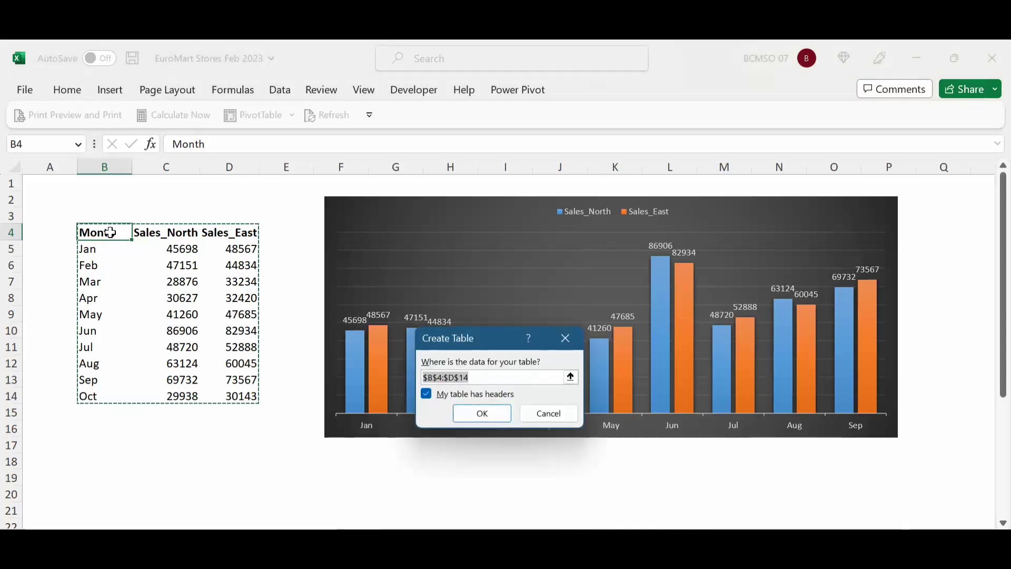
click(481, 413)
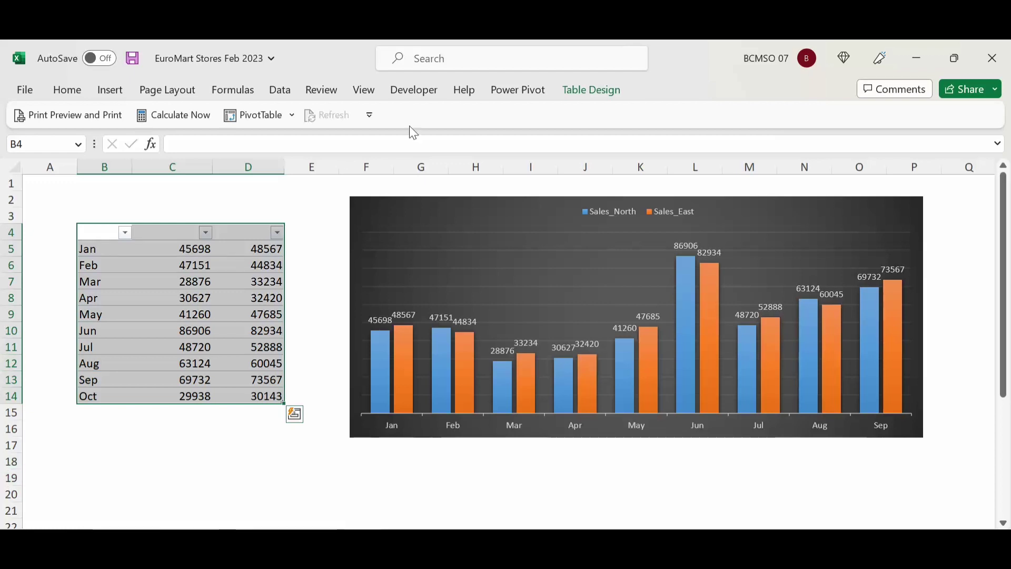
Set the font colour of the table's header row B4:D4 to black.
drag(107, 235, 220, 229)
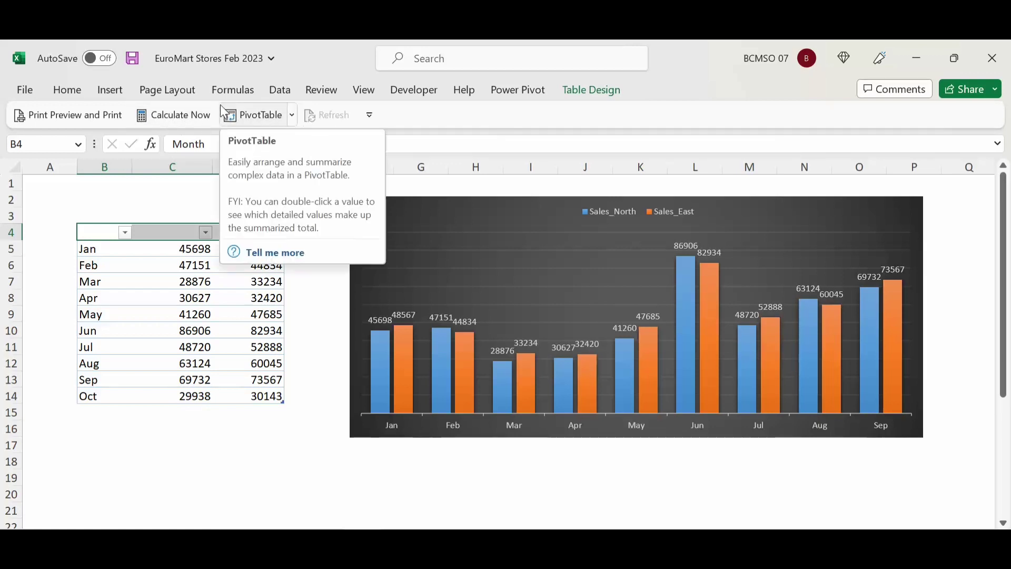
click(67, 93)
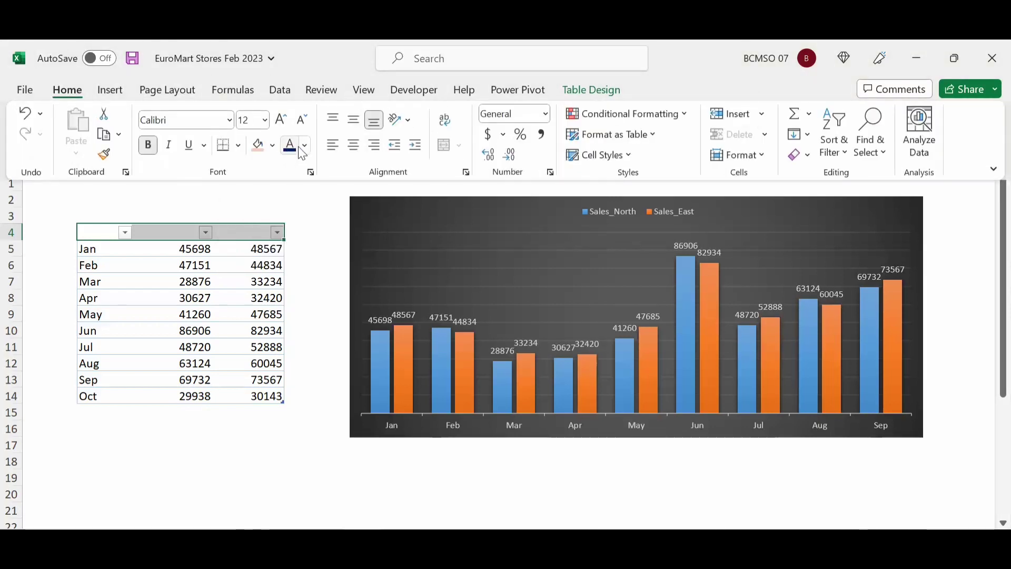
click(305, 145)
click(316, 176)
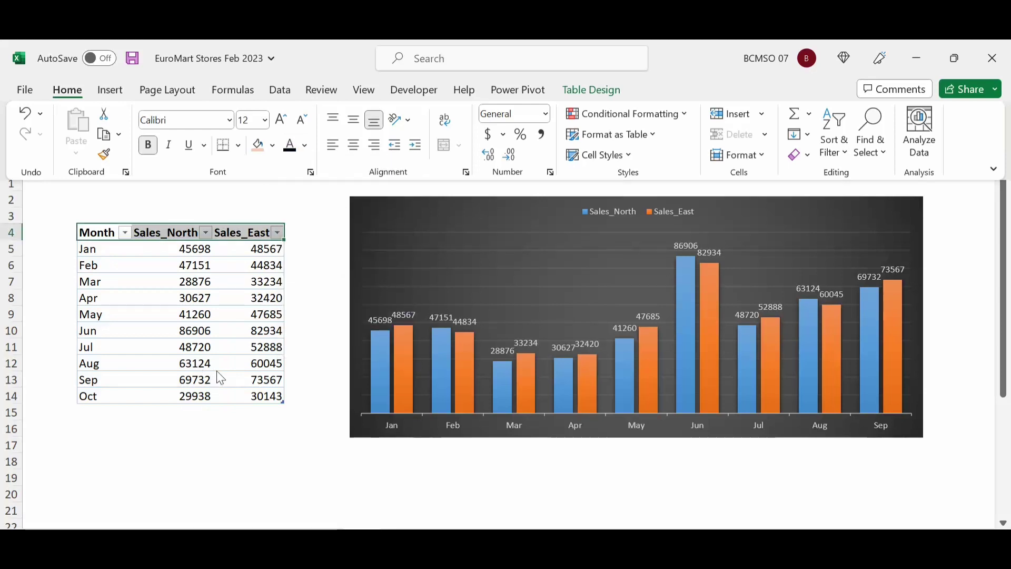
click(246, 392)
Extend the column chart's source range down to row 14 so it includes October.
click(427, 216)
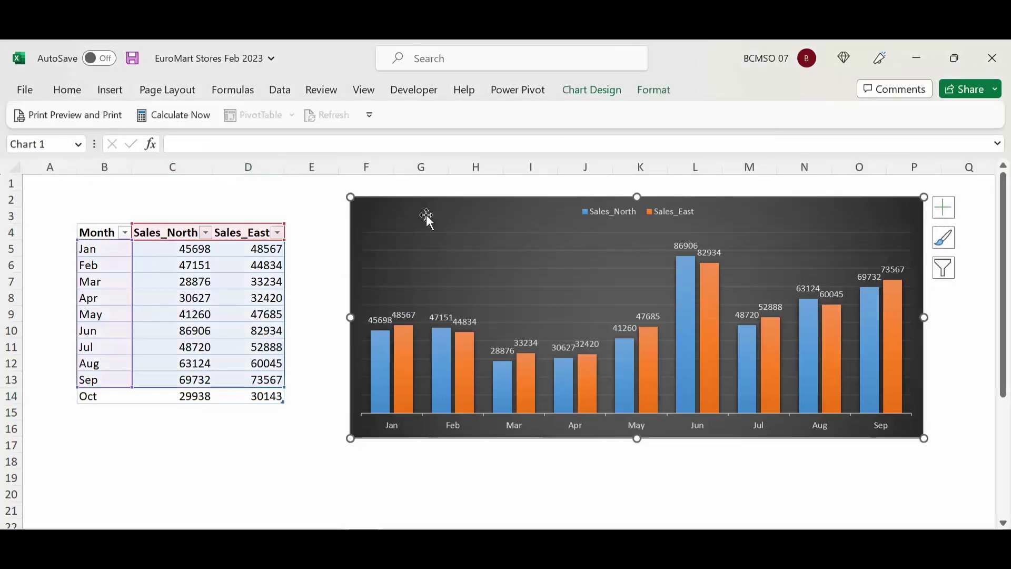
drag(282, 403, 282, 404)
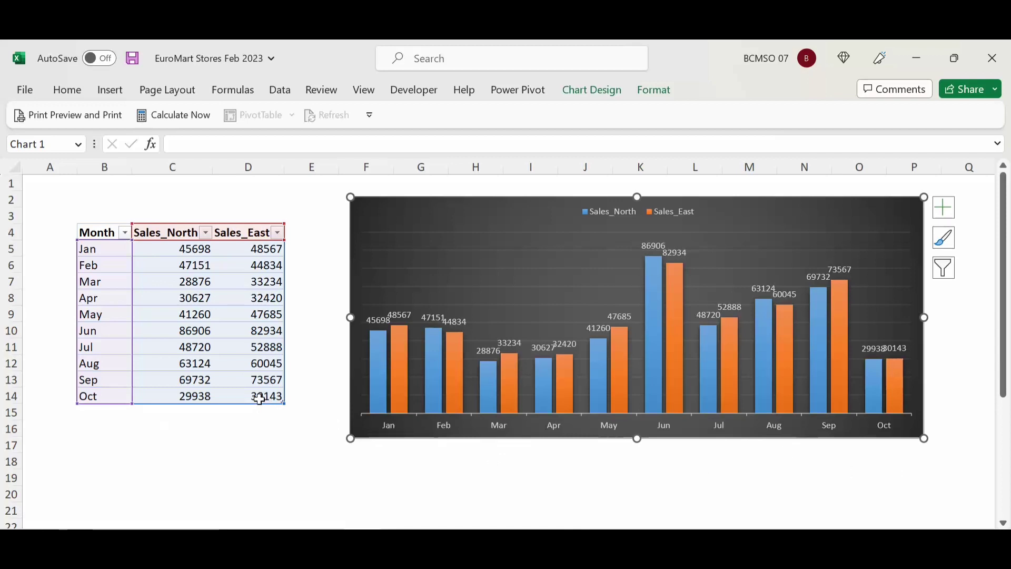
click(237, 380)
Add the November row from the source sheet to the table at B15, pasting only the values.
click(163, 409)
click(82, 413)
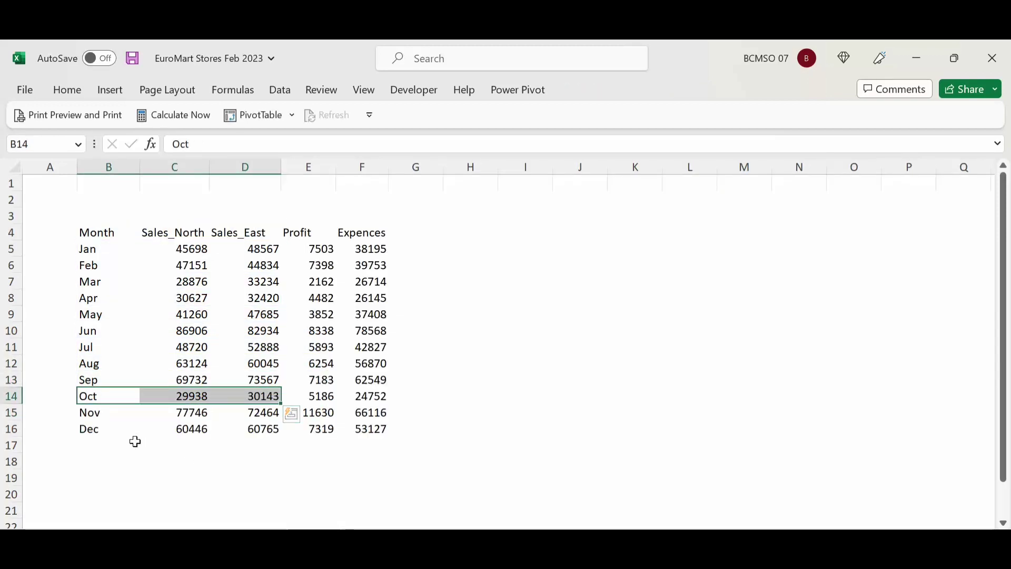
drag(119, 418, 219, 418)
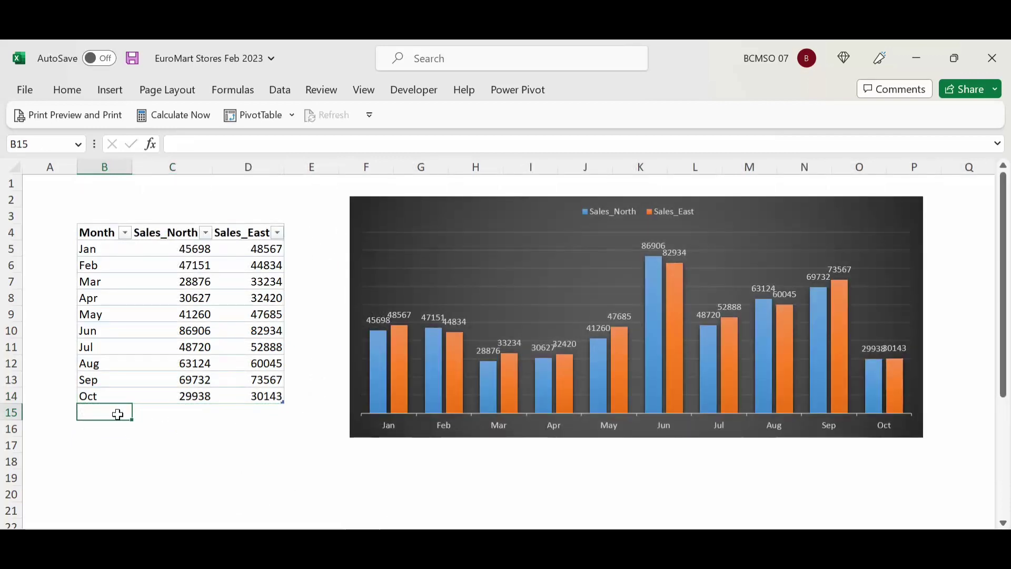
right_click(118, 413)
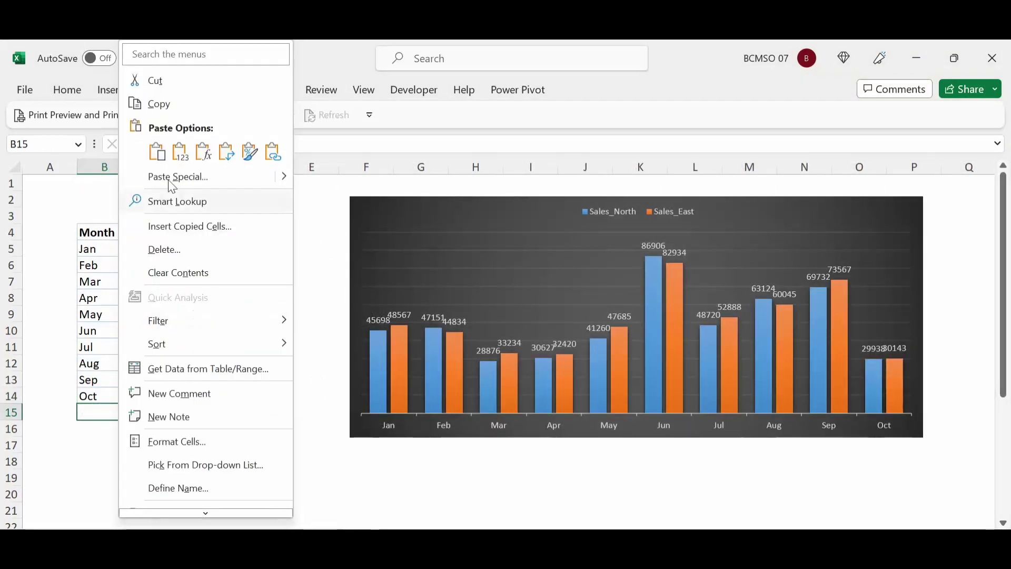
click(180, 151)
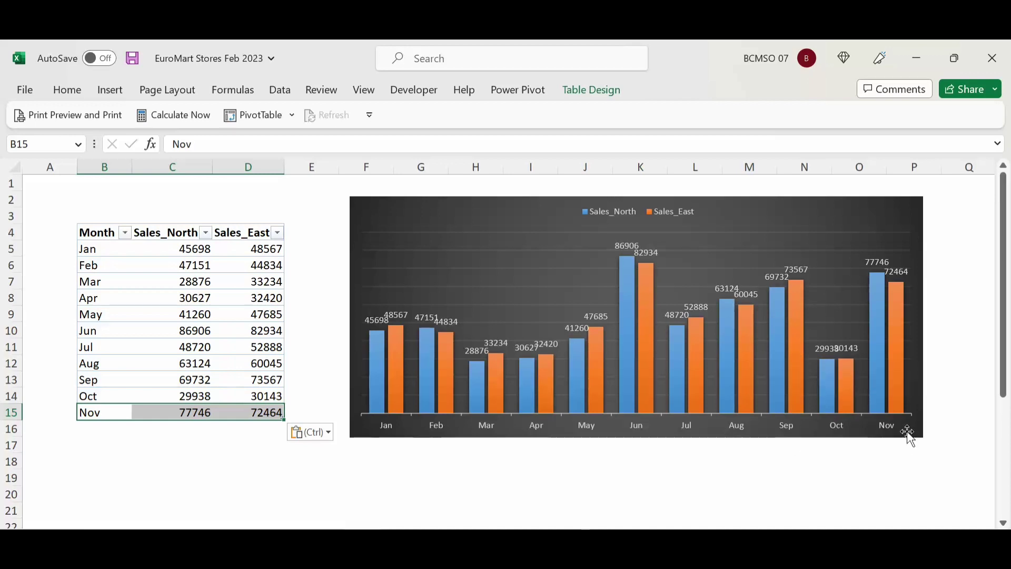
click(186, 298)
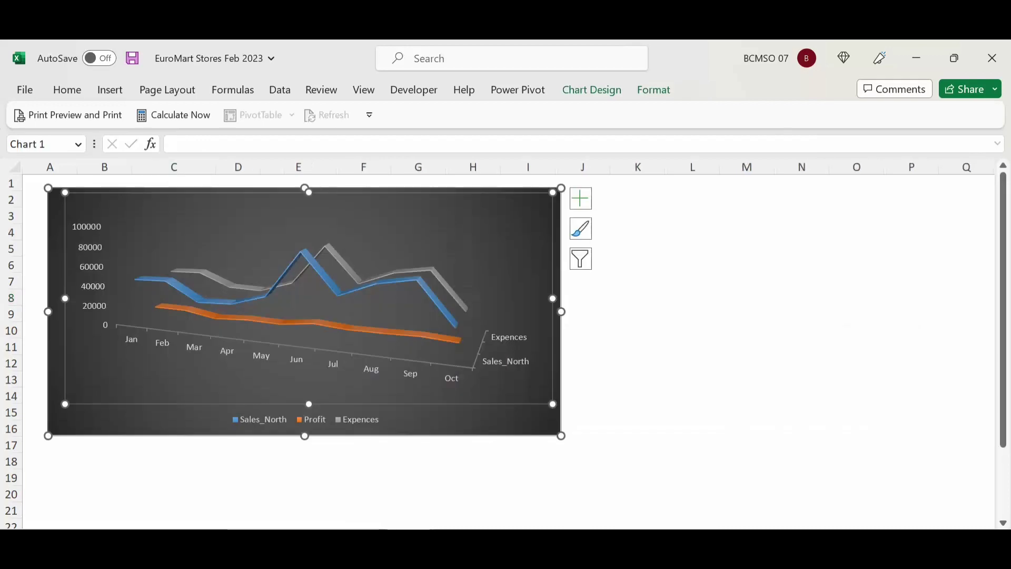
Reposition the 3-D line chart on its sheet so that it spans about rows 2 to 17.
click(642, 451)
click(493, 423)
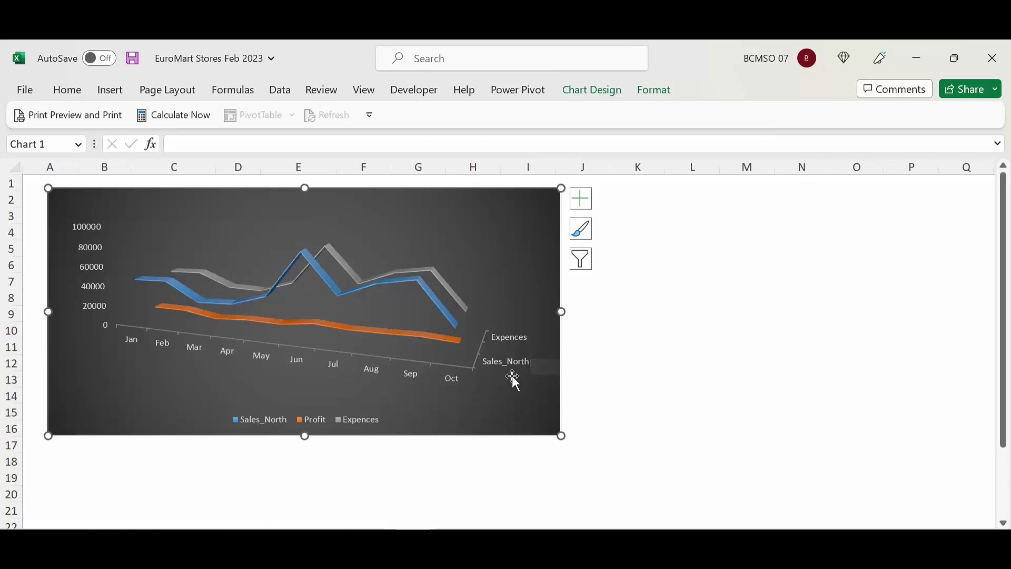
drag(366, 430, 377, 423)
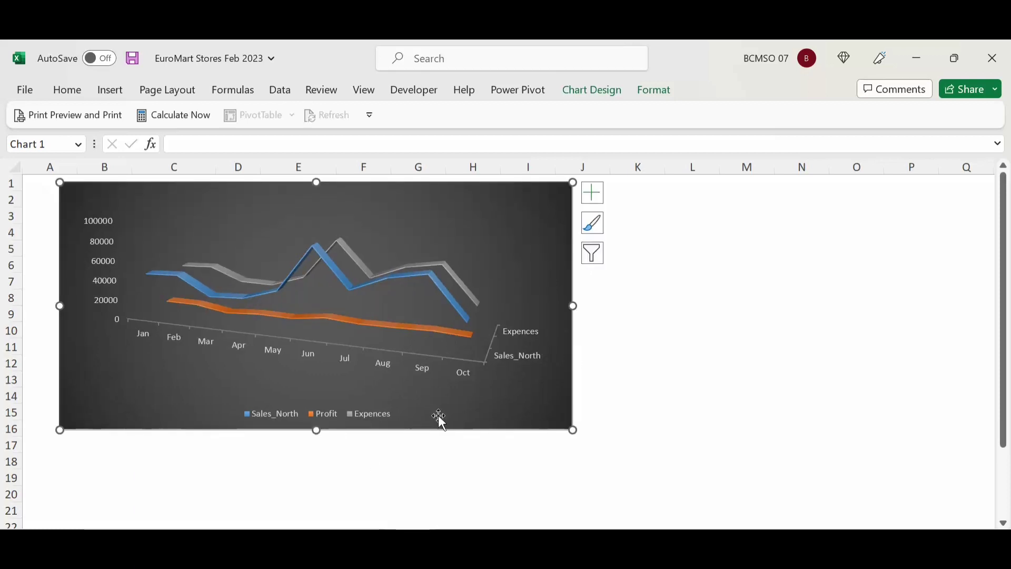
drag(418, 406, 410, 421)
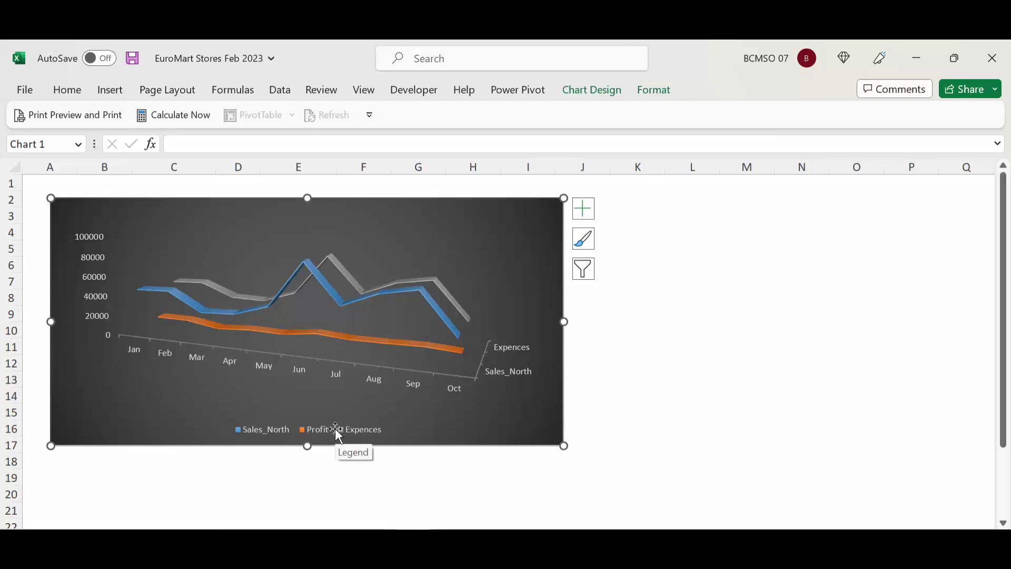
Try to move the 3-D line chart's legend up beside the depth axis labels, and undo the move.
drag(335, 428, 522, 347)
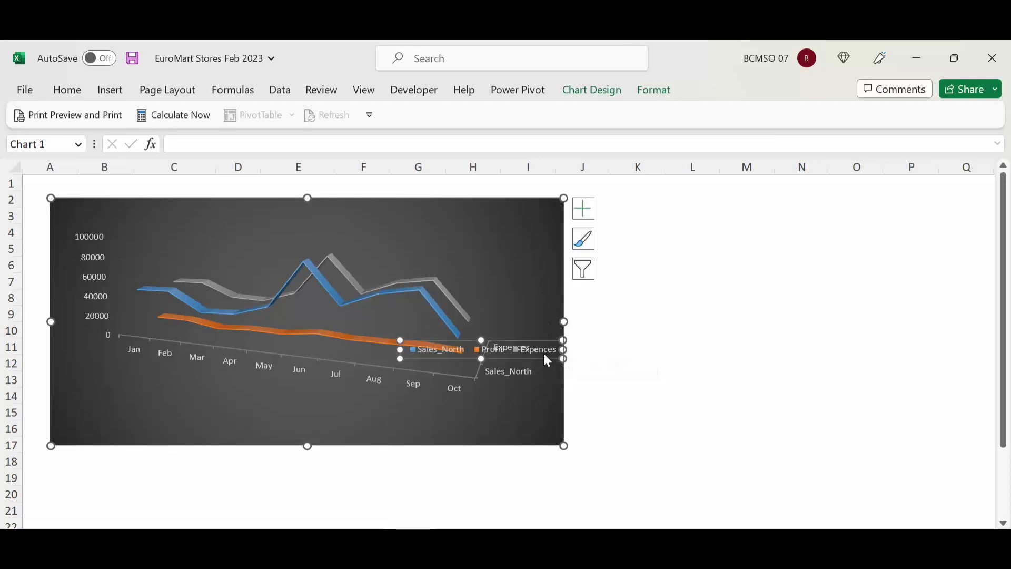
click(504, 394)
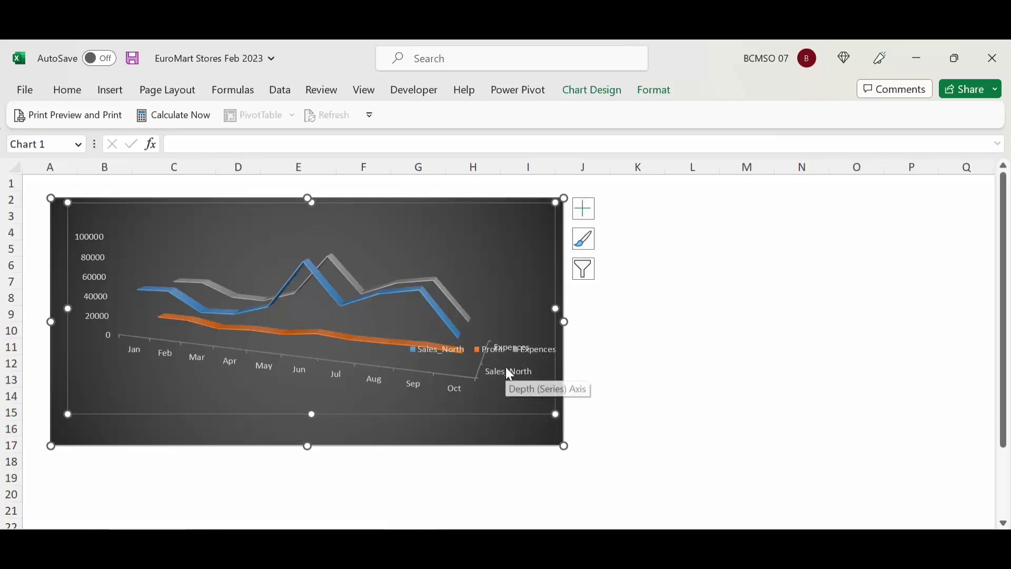
key(ctrl+z)
Filter the 3-D line chart to hide the Expences series, leaving only Sales_North and Profit.
click(547, 297)
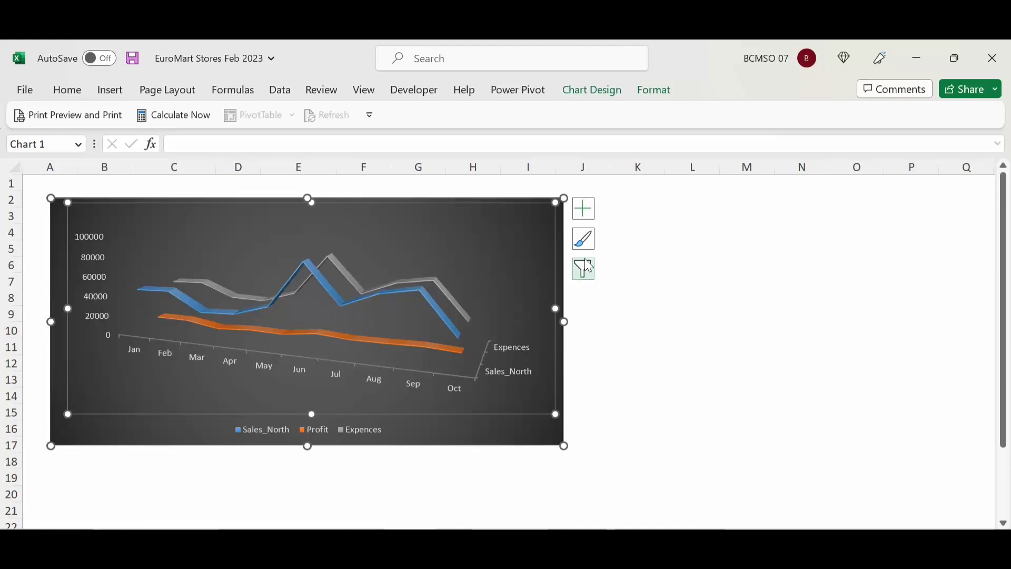
click(595, 272)
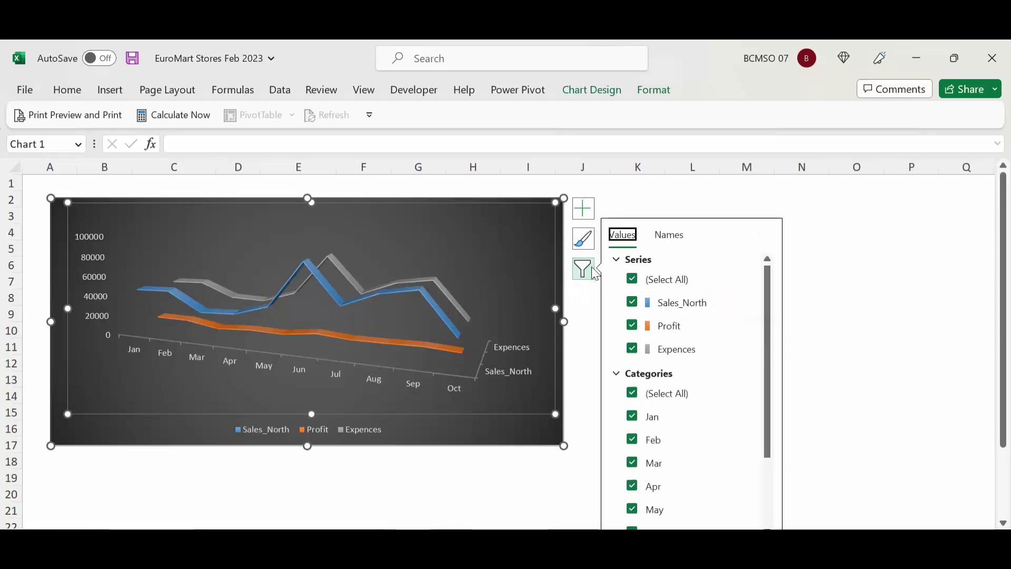
click(749, 347)
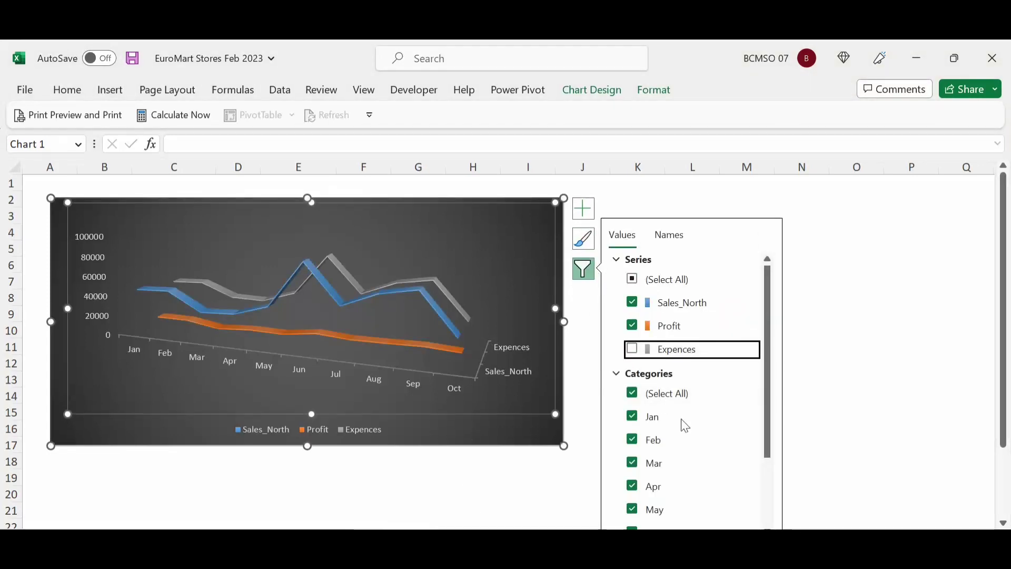
click(465, 498)
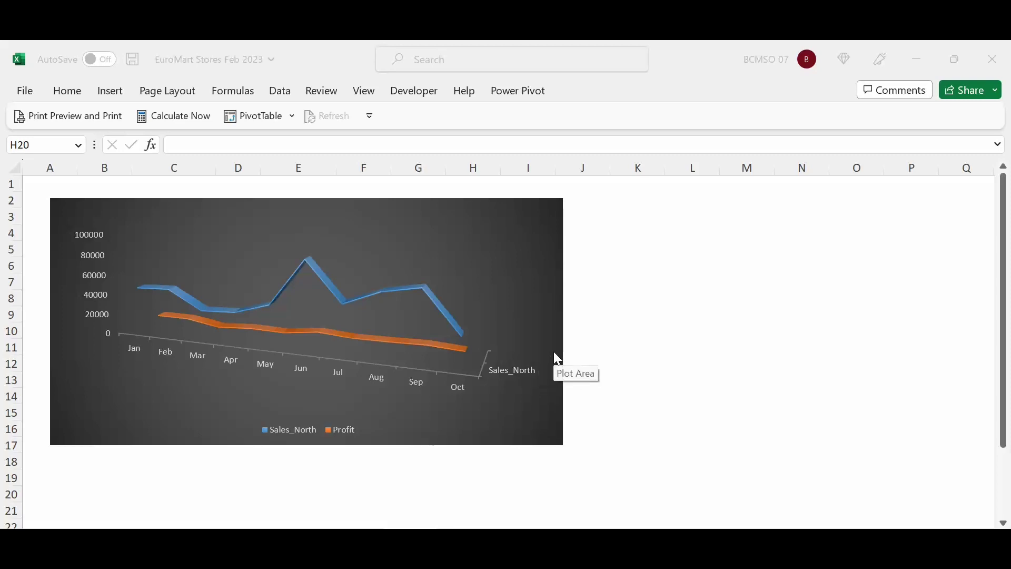
Show the Expences series in the 3-D line chart again through the chart filter.
click(567, 358)
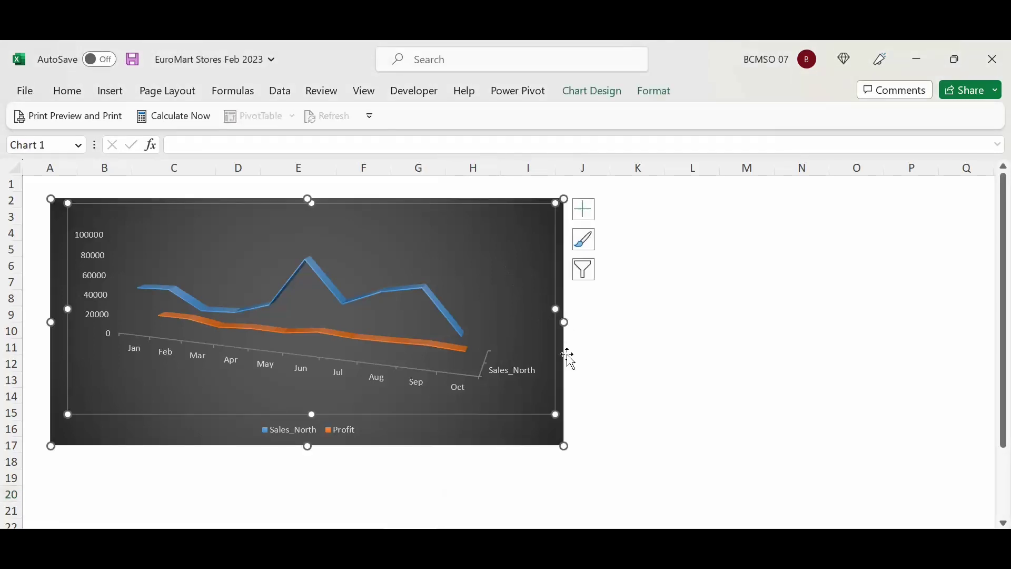
click(584, 270)
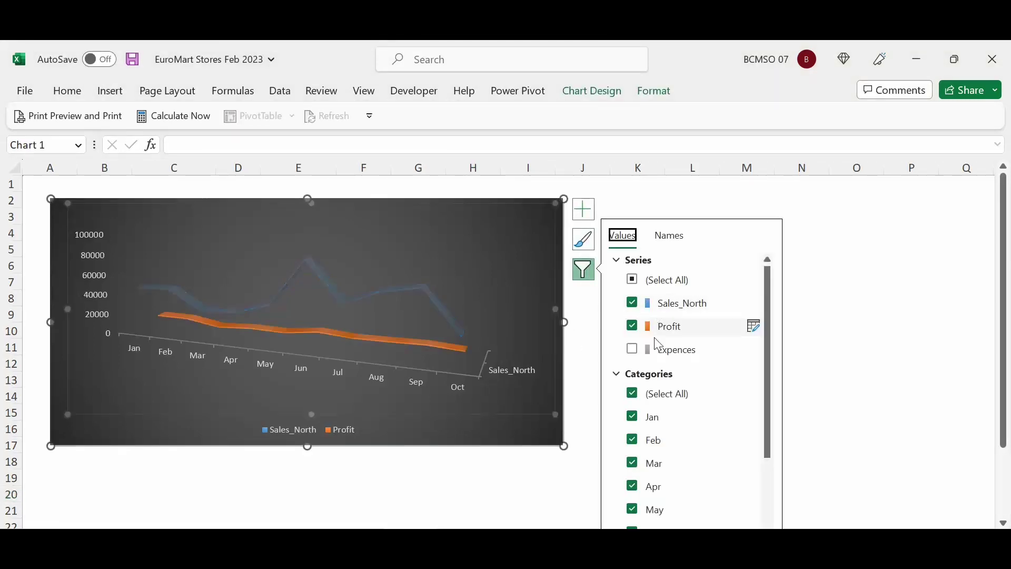
click(659, 347)
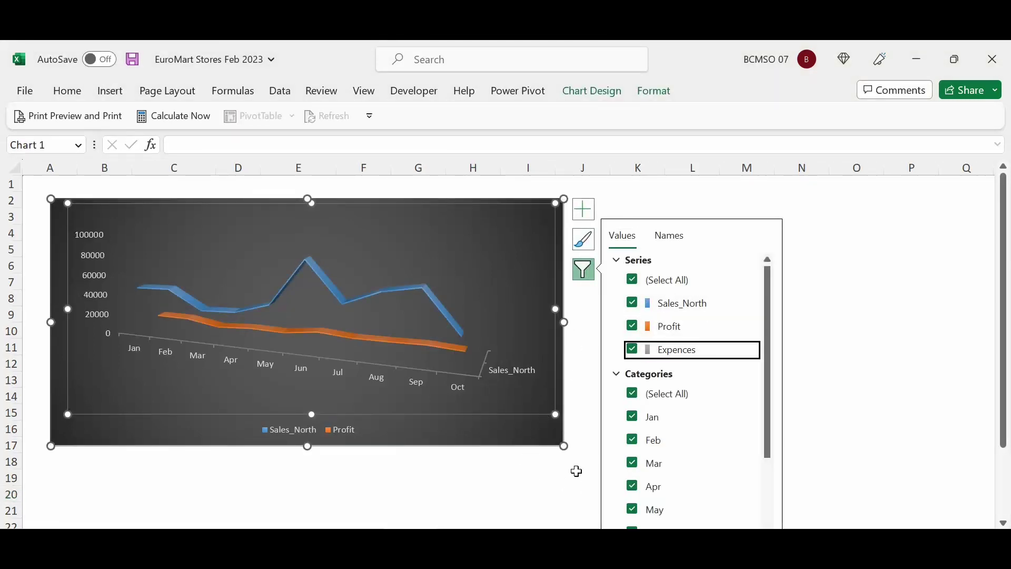
click(560, 479)
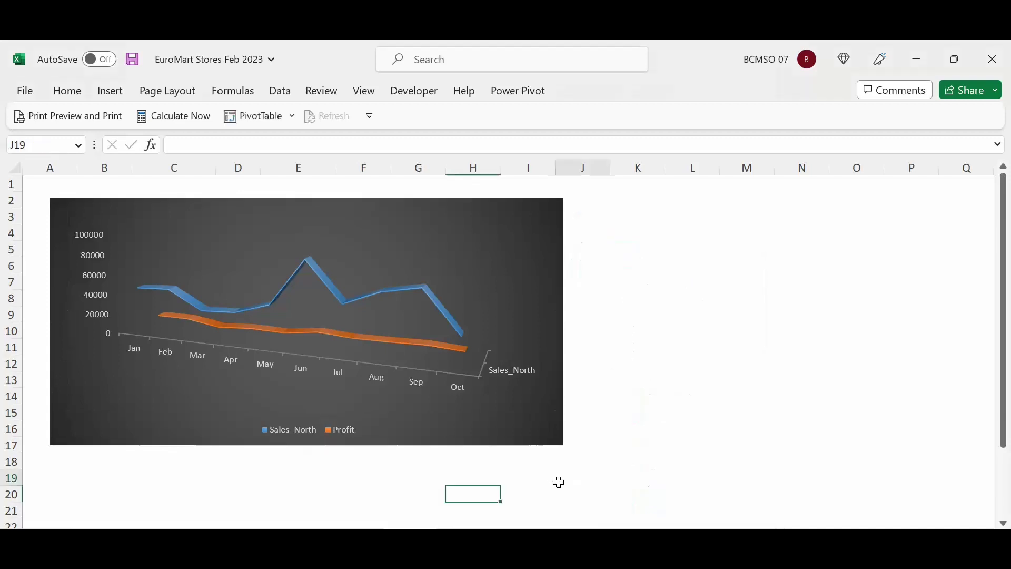
click(549, 319)
click(584, 270)
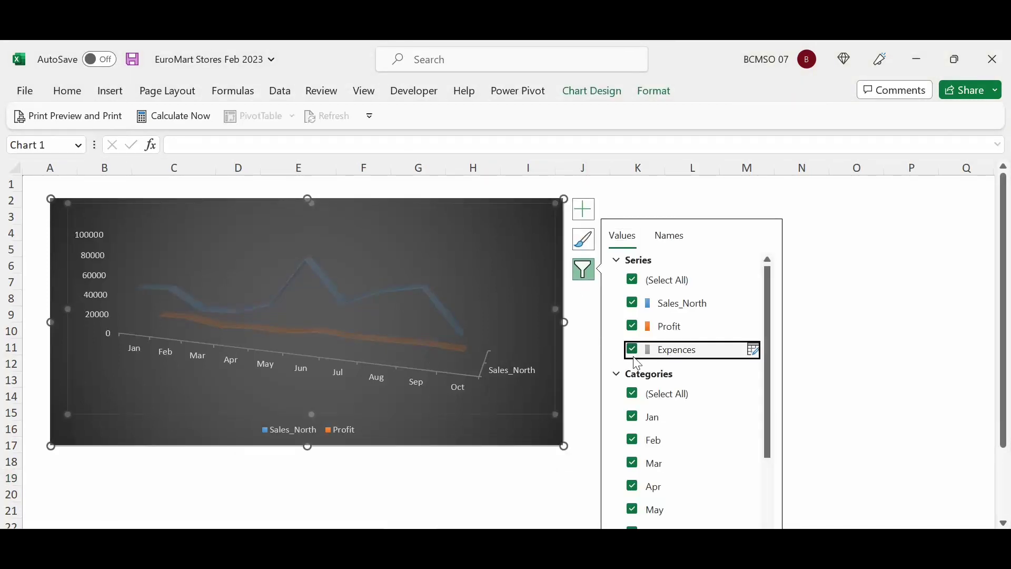
click(519, 300)
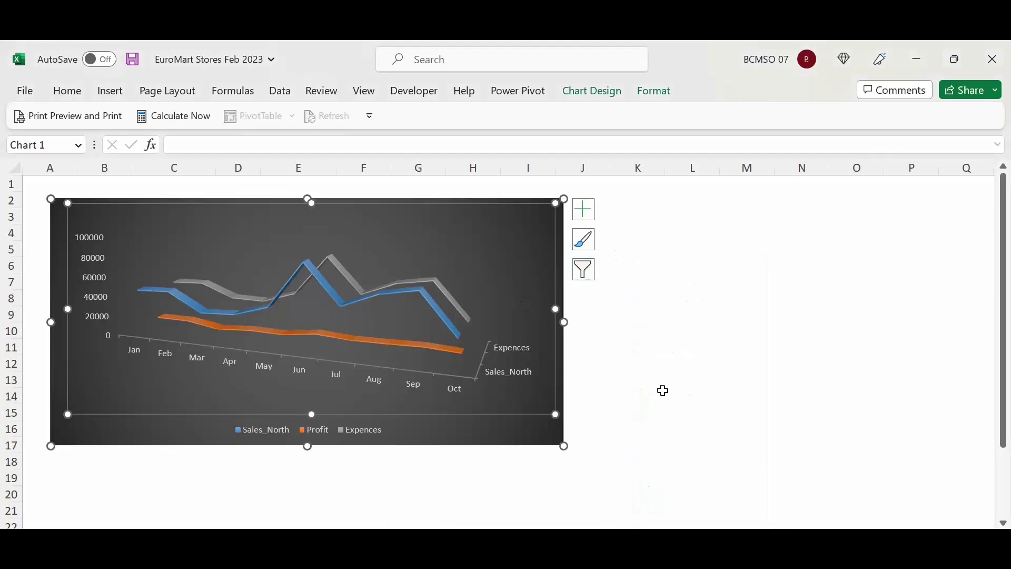
click(611, 380)
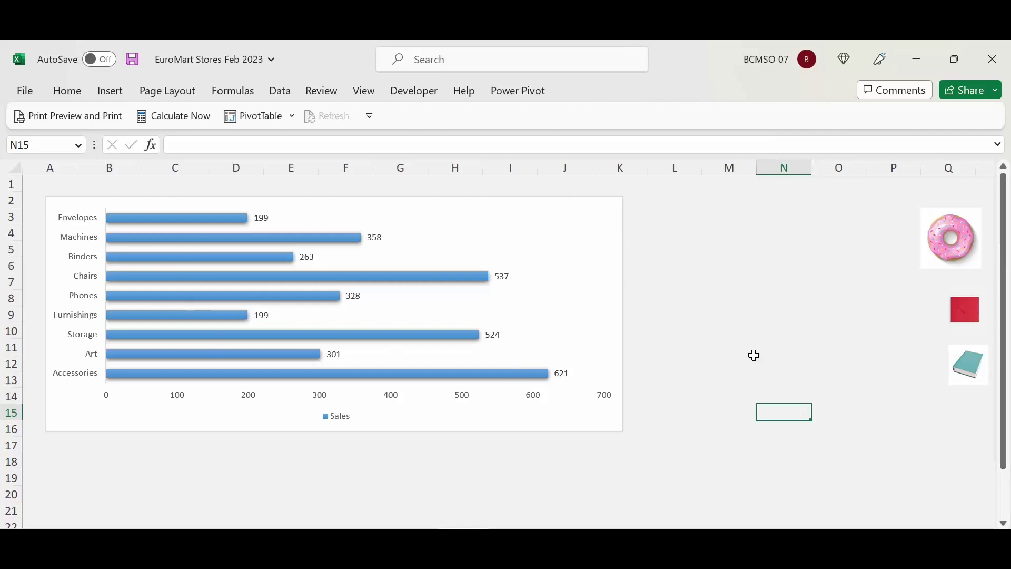
Copy the donut picture from the Donut sheet and paste it onto the Sales bars as their fill.
drag(956, 370, 945, 364)
click(965, 309)
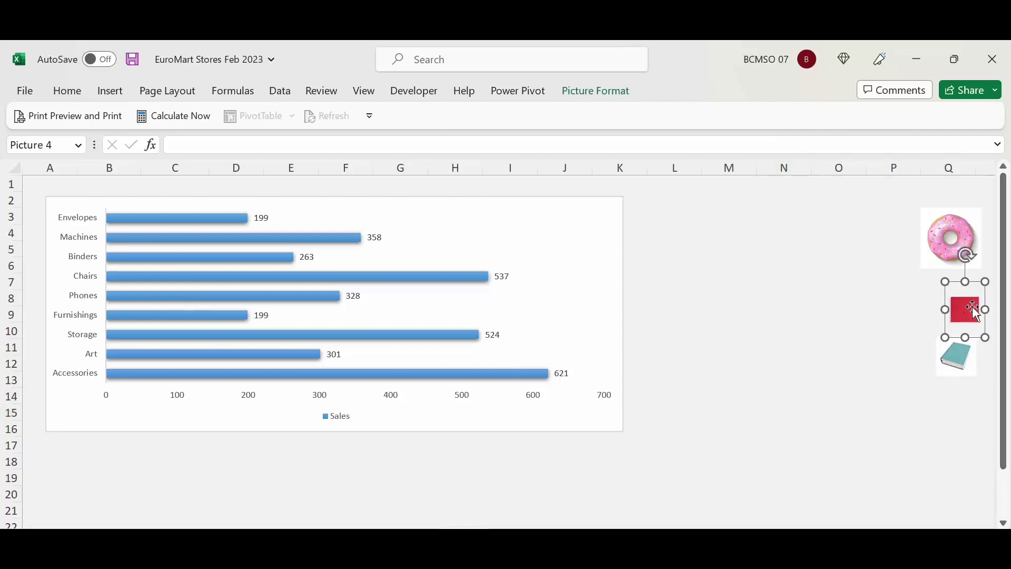
click(967, 240)
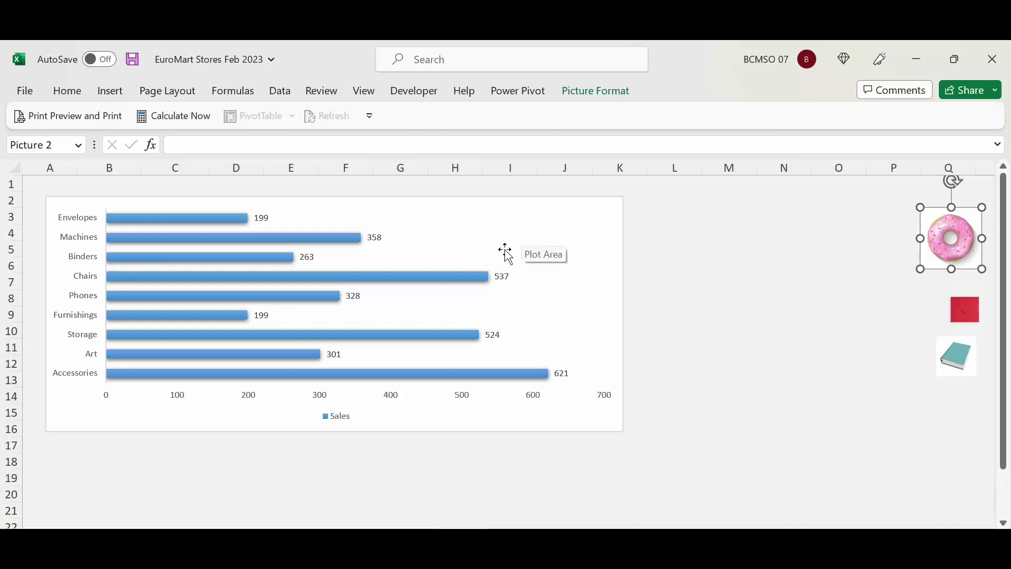
click(480, 221)
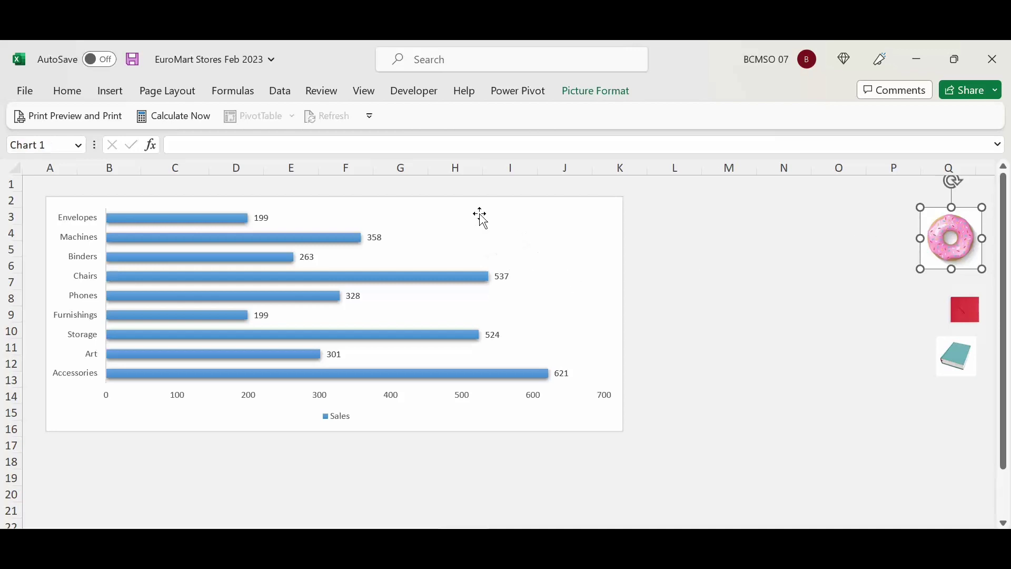
click(230, 217)
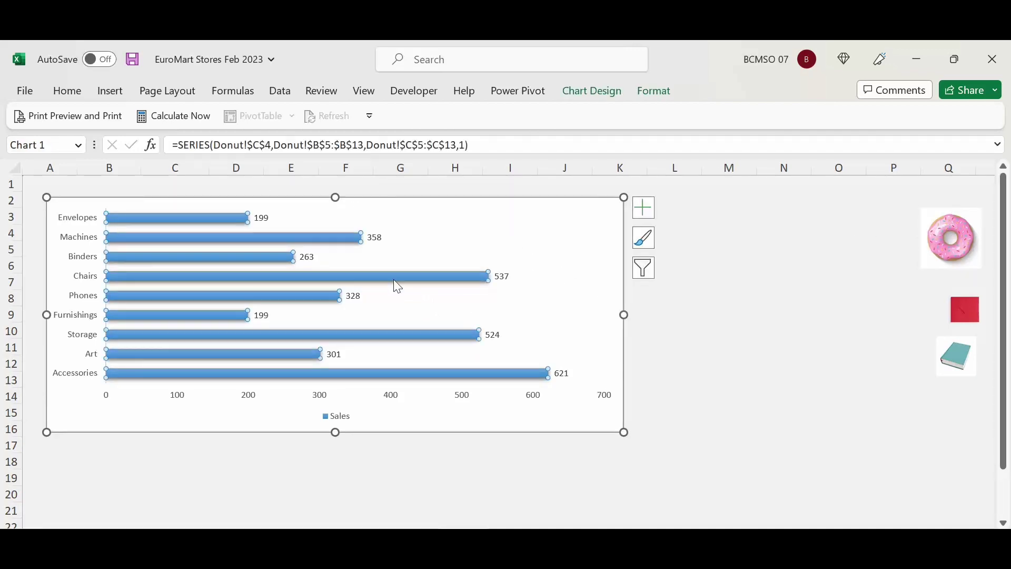
key(ctrl+v)
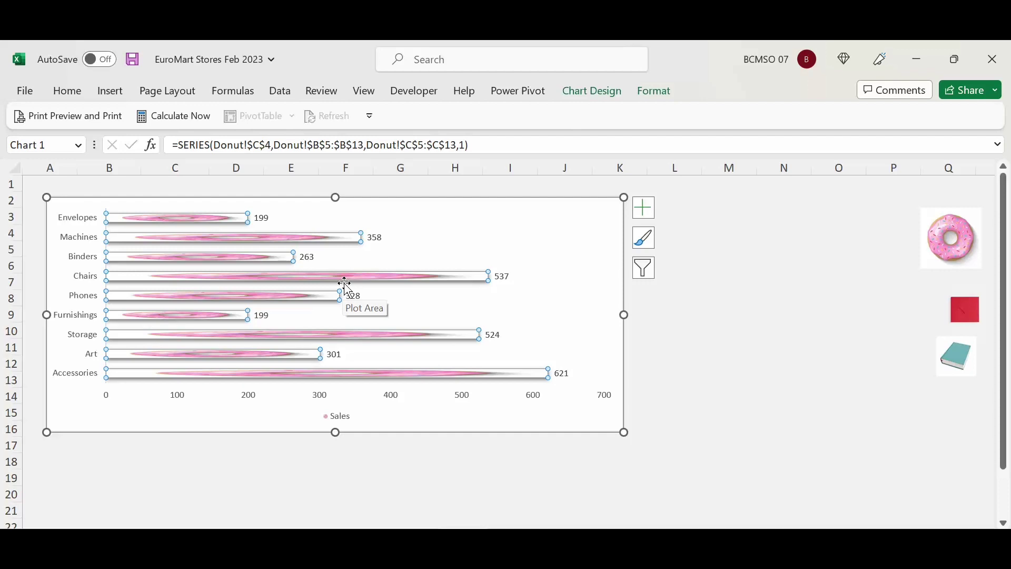
Set the picture fill of the Sales series to Stack instead of stretching across each bar.
key(ctrl+1)
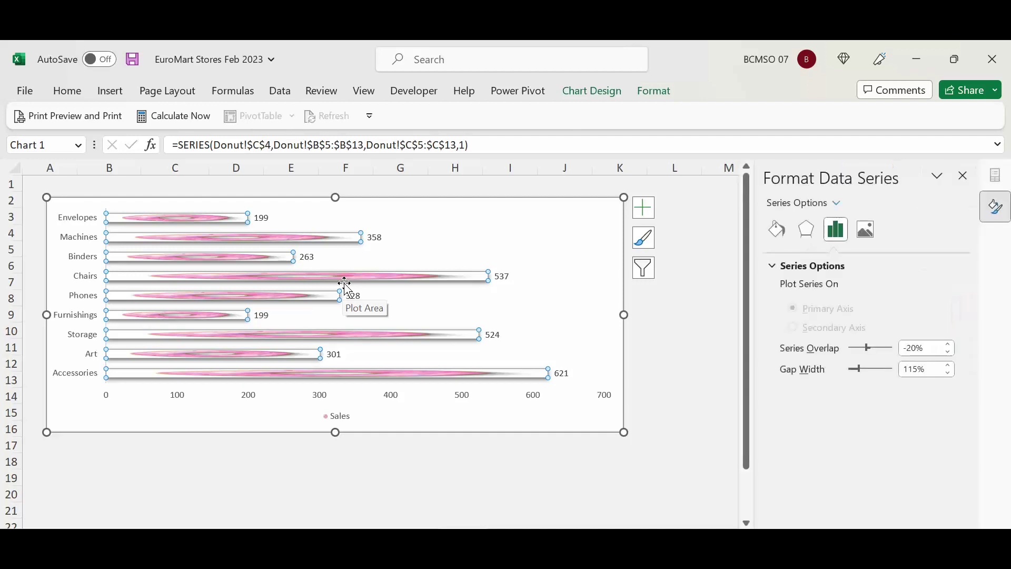
click(776, 229)
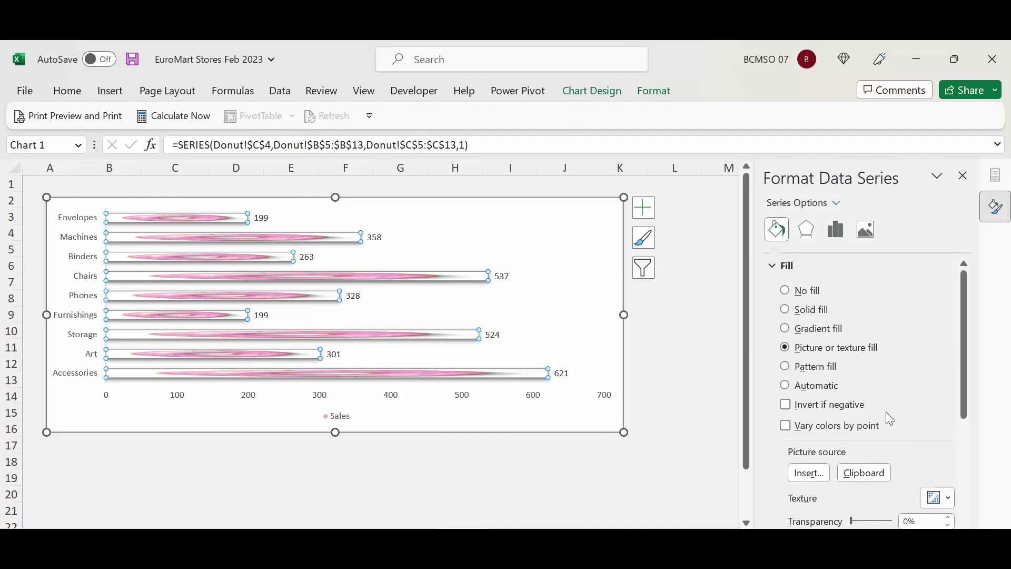
scroll(885, 415, down, 3)
click(811, 459)
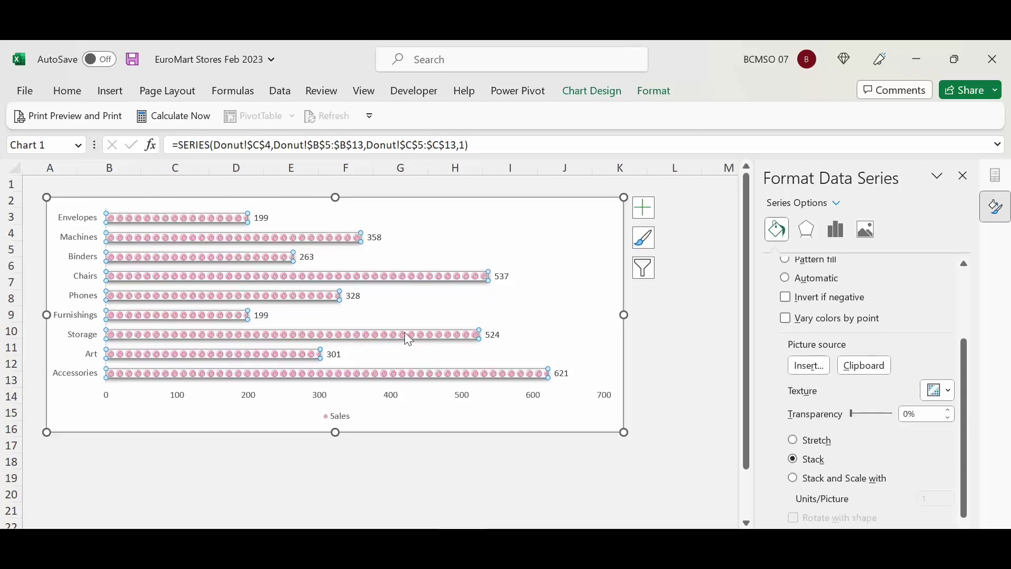
Change the Sales bars' picture fill to Stack and Scale with 30 units per picture, and close the formatting options.
scroll(849, 354, down, 1)
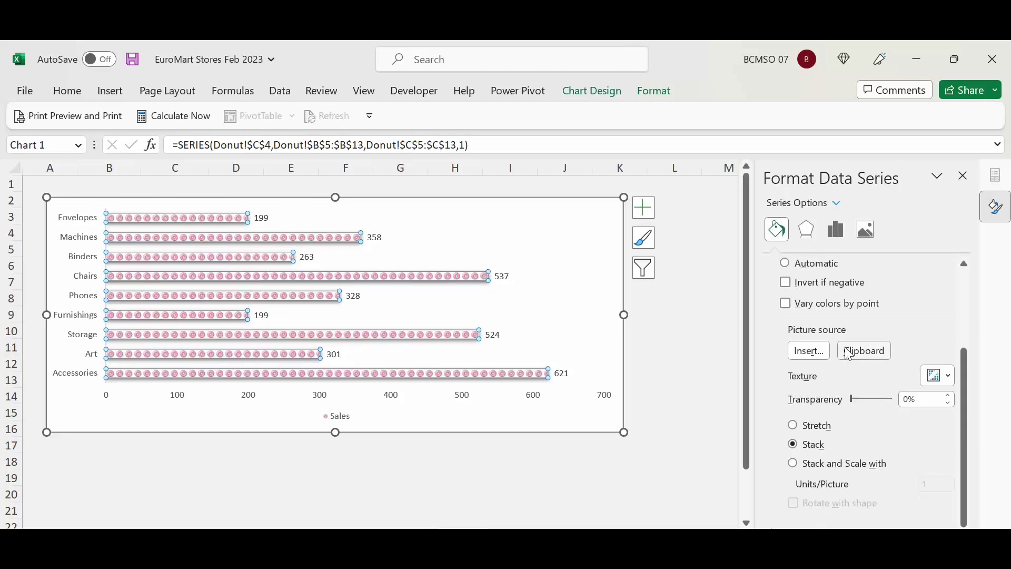
click(826, 466)
click(941, 506)
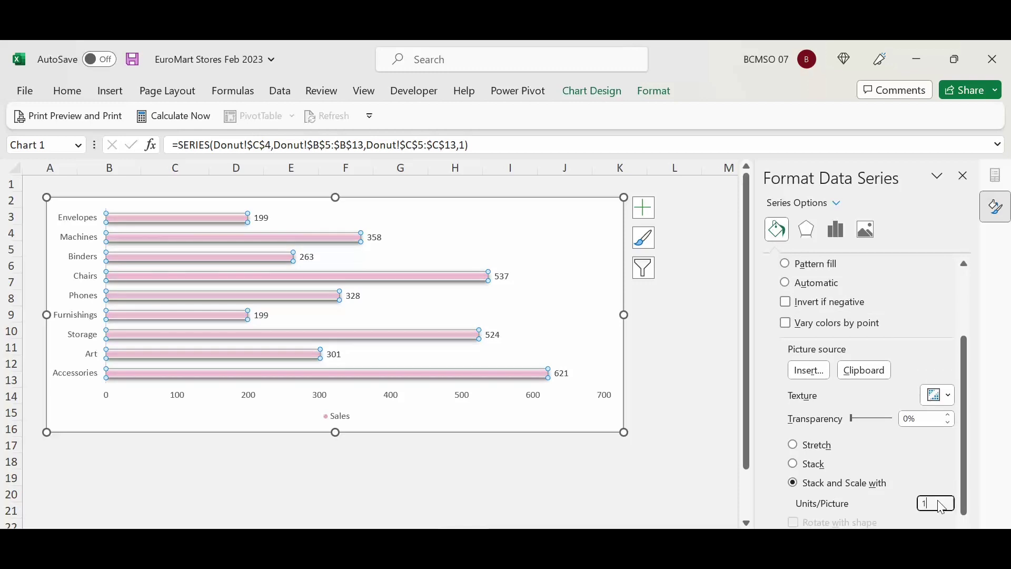
key(BackSpace)
text(30)
key(Tab)
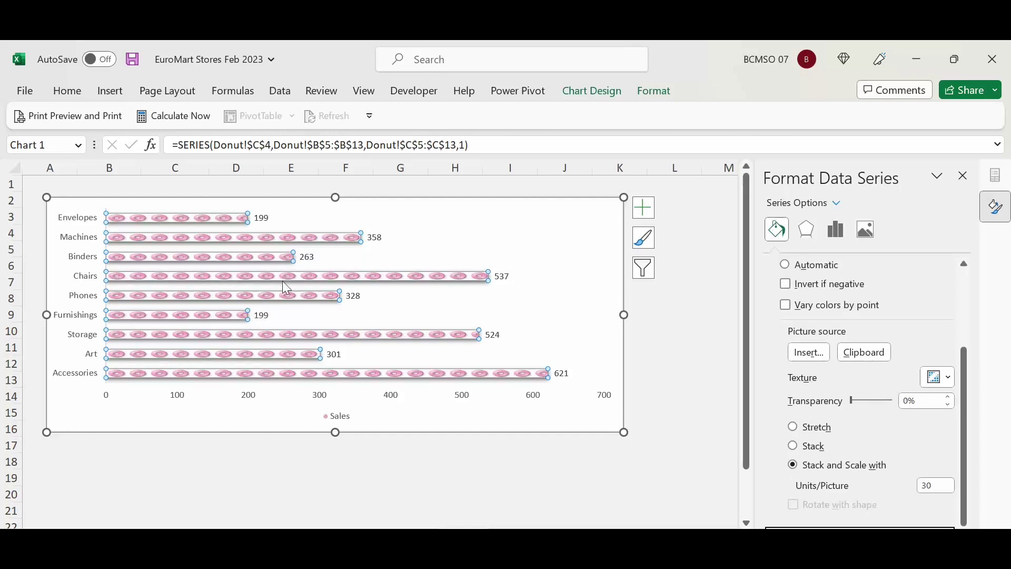
mouse_move(283, 283)
click(964, 176)
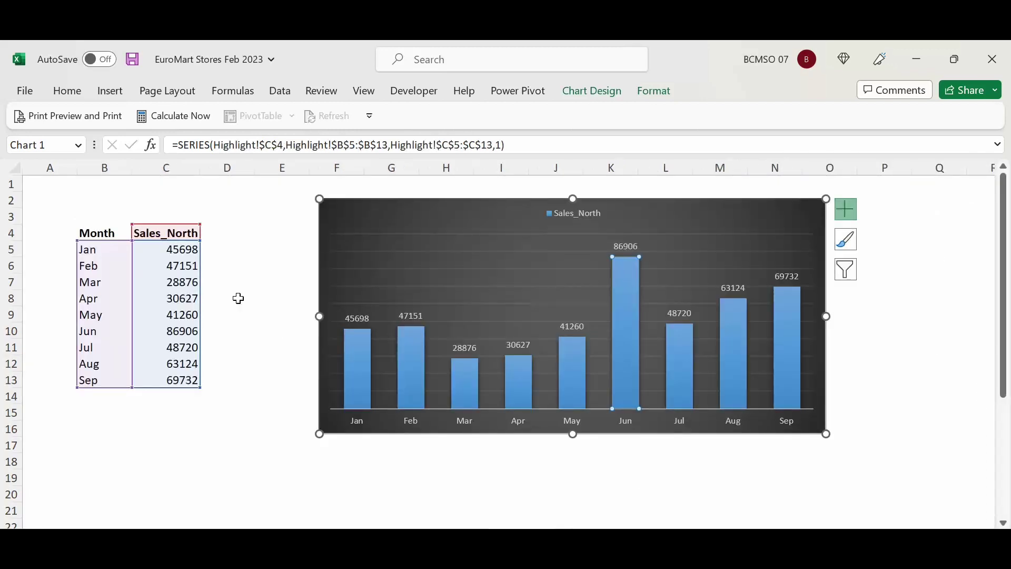
On the Highlight sheet, fill only the Jun column of the Sales_North chart with the orange theme color.
click(238, 299)
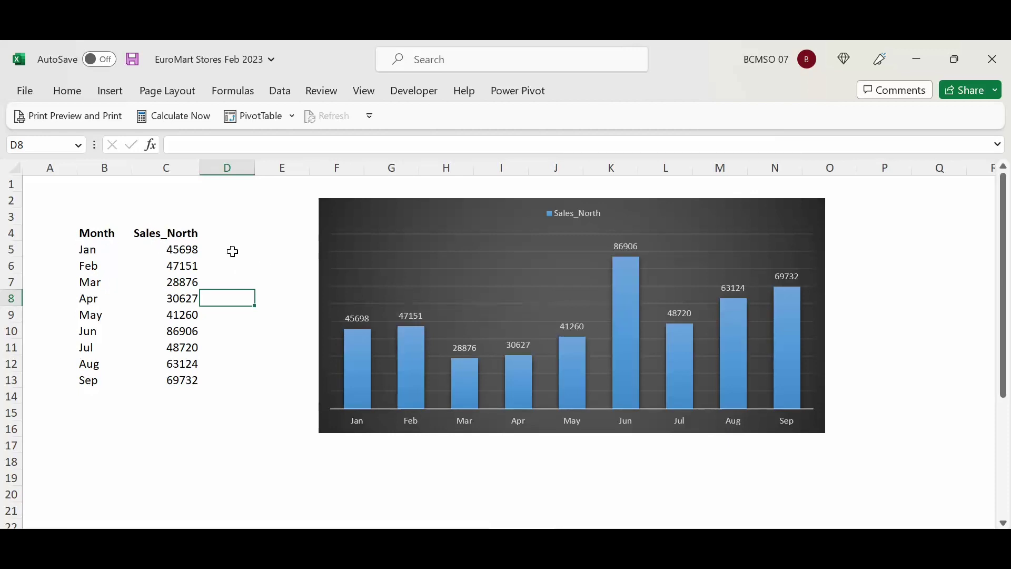
click(210, 238)
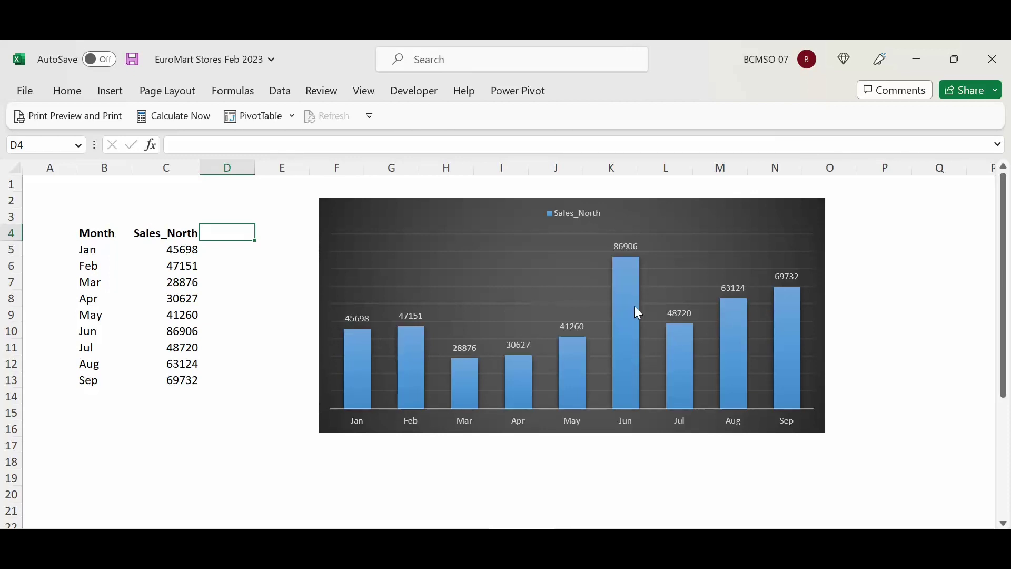
mouse_move(635, 306)
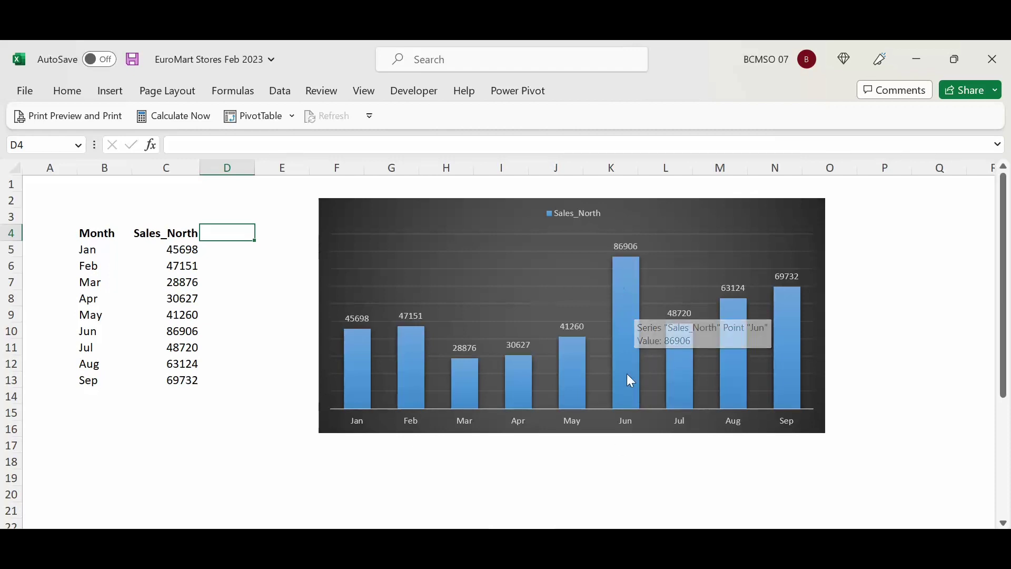
click(627, 273)
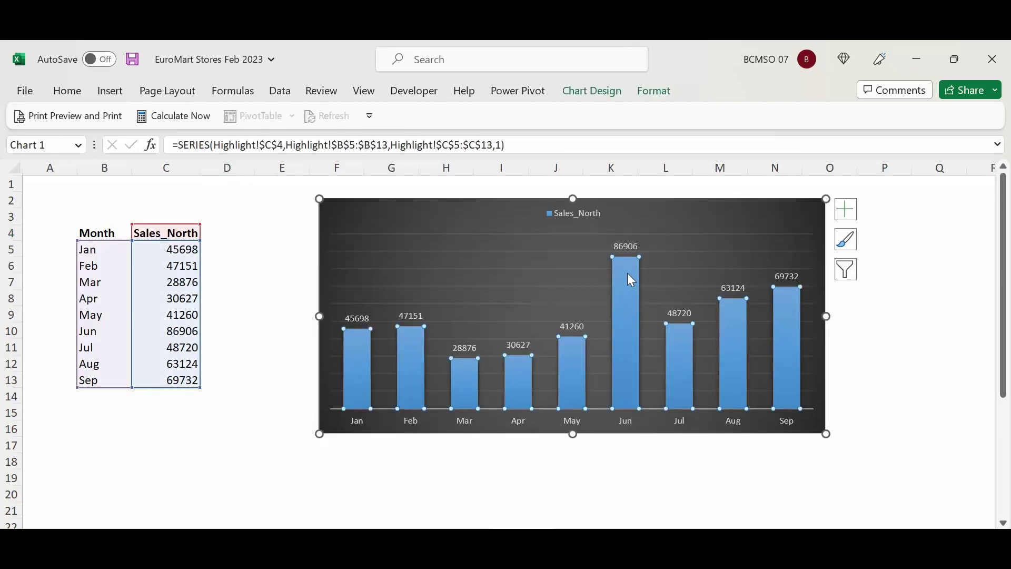
click(627, 273)
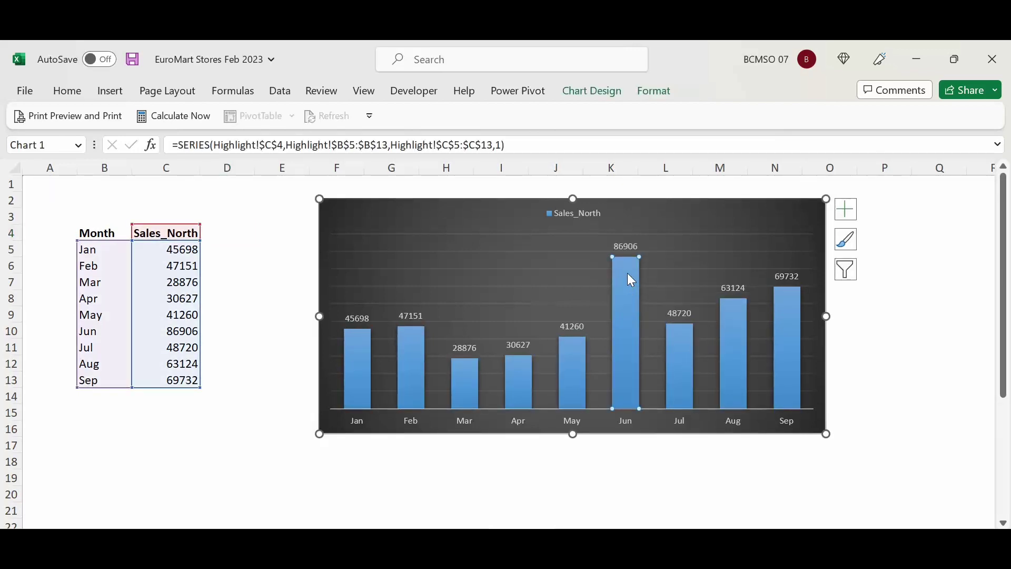
click(653, 98)
click(469, 115)
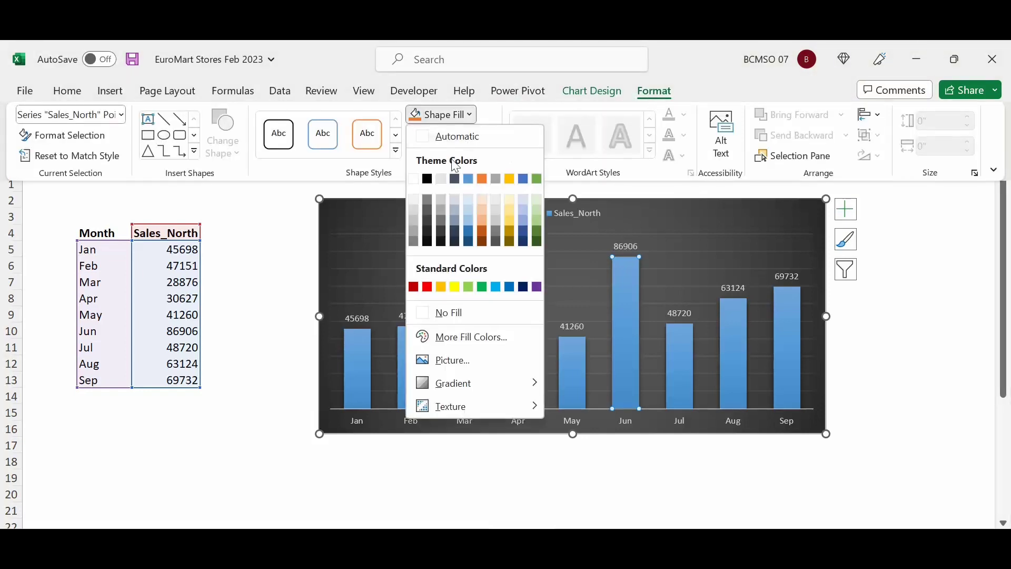
click(482, 179)
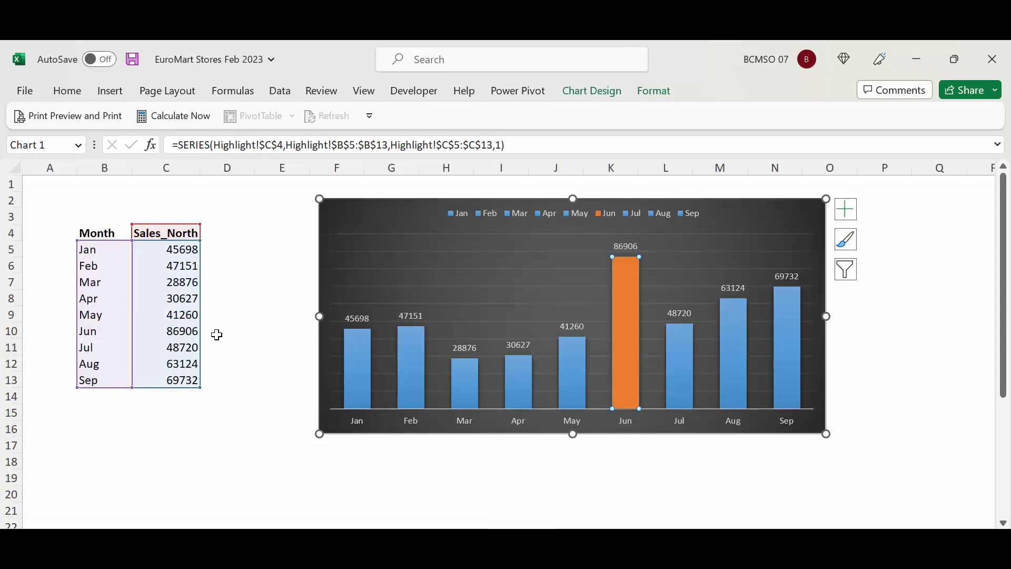
Change the Apr value in the Sales_North column to 90000.
click(163, 311)
click(170, 332)
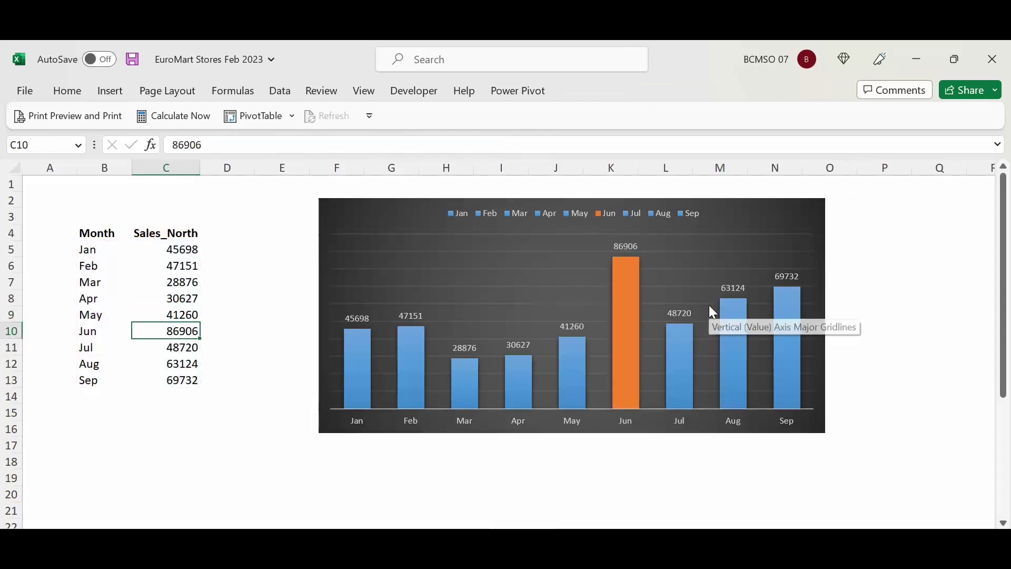
key(Up)
key(Up)
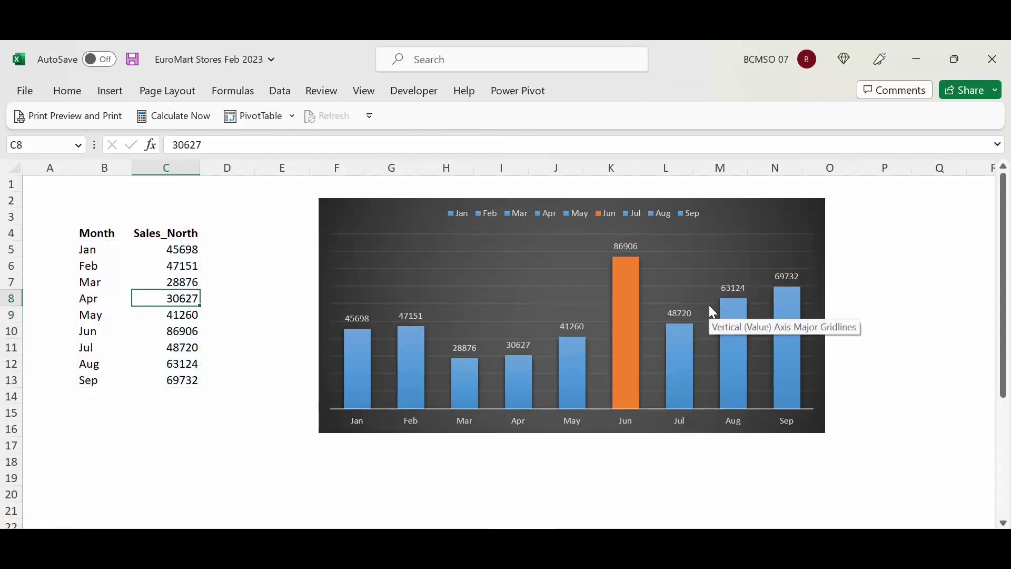
text(90000)
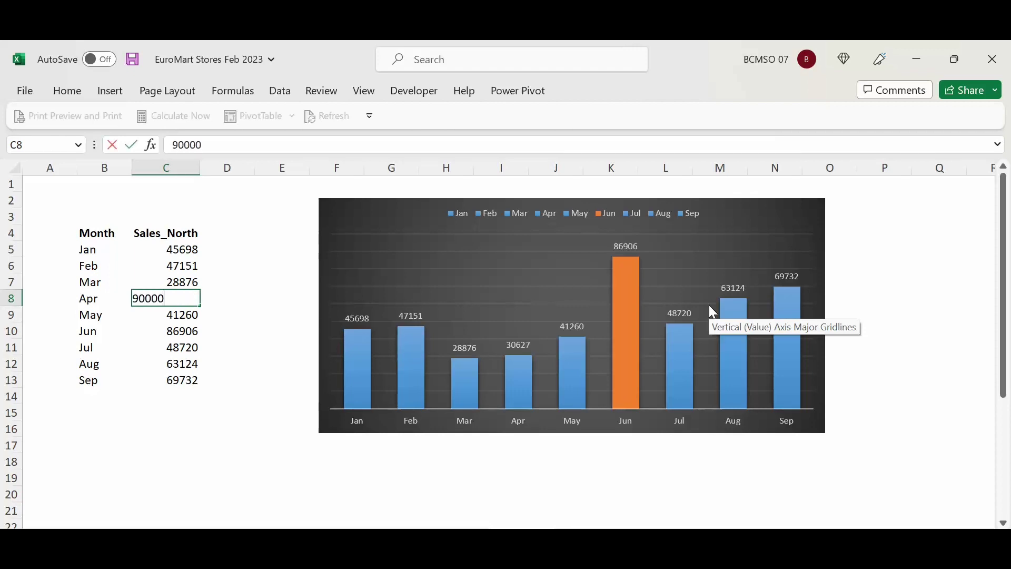
key(Return)
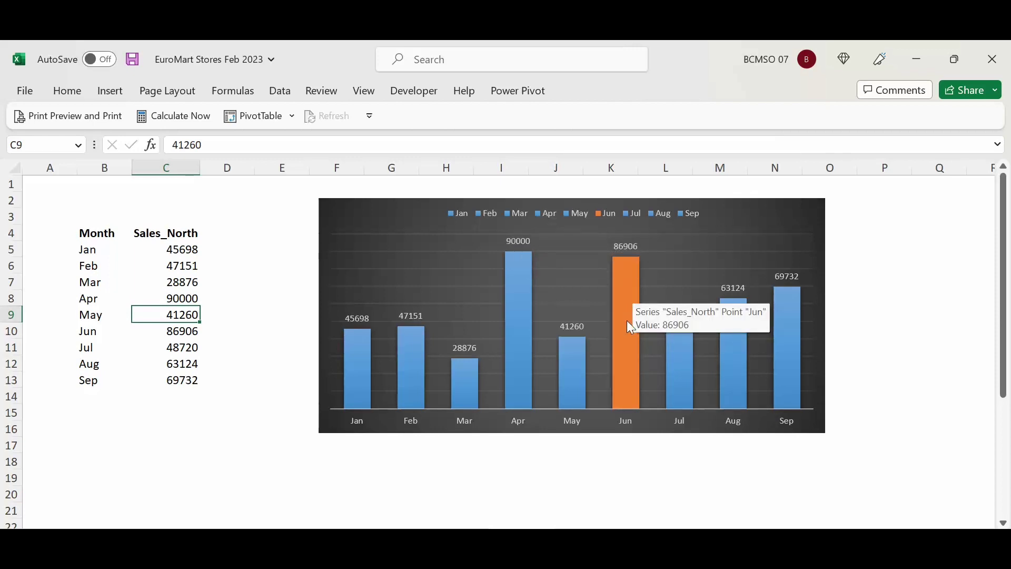
Undo the Apr value change and the orange fill on the chart's Jun column.
mouse_move(522, 302)
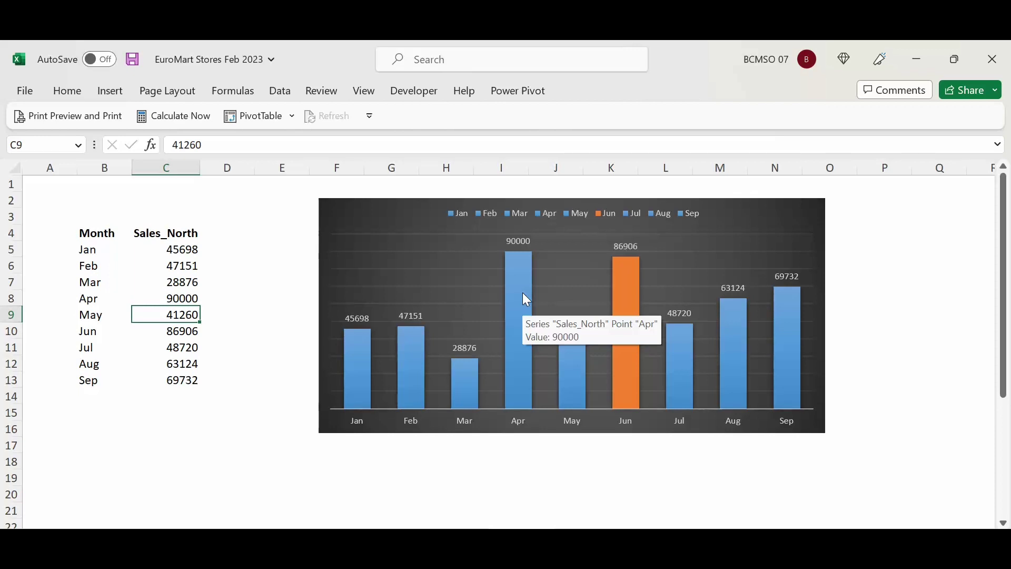
click(480, 342)
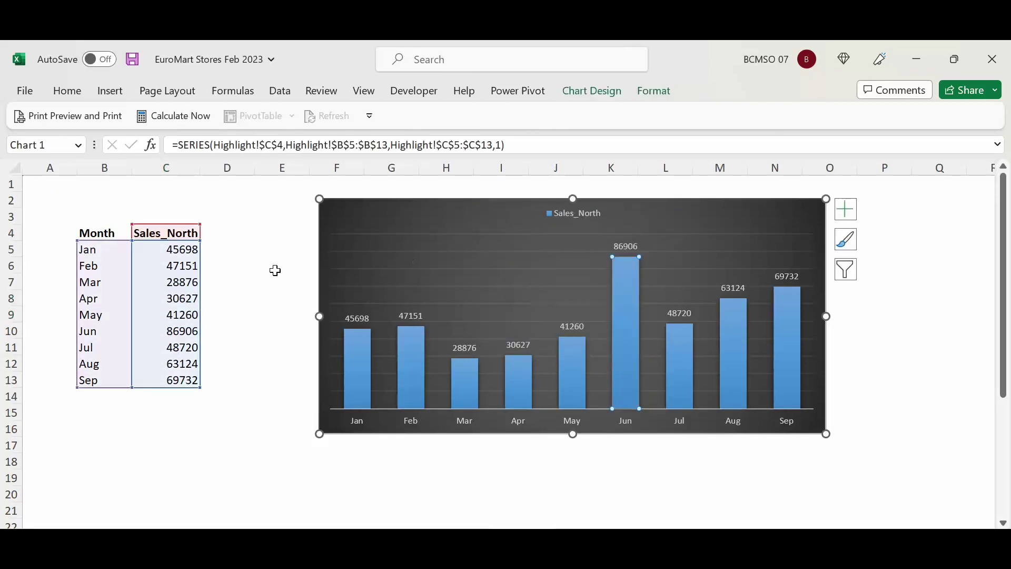
Add the header Highlight in cell D4 beside Sales_North and make it bold.
click(227, 248)
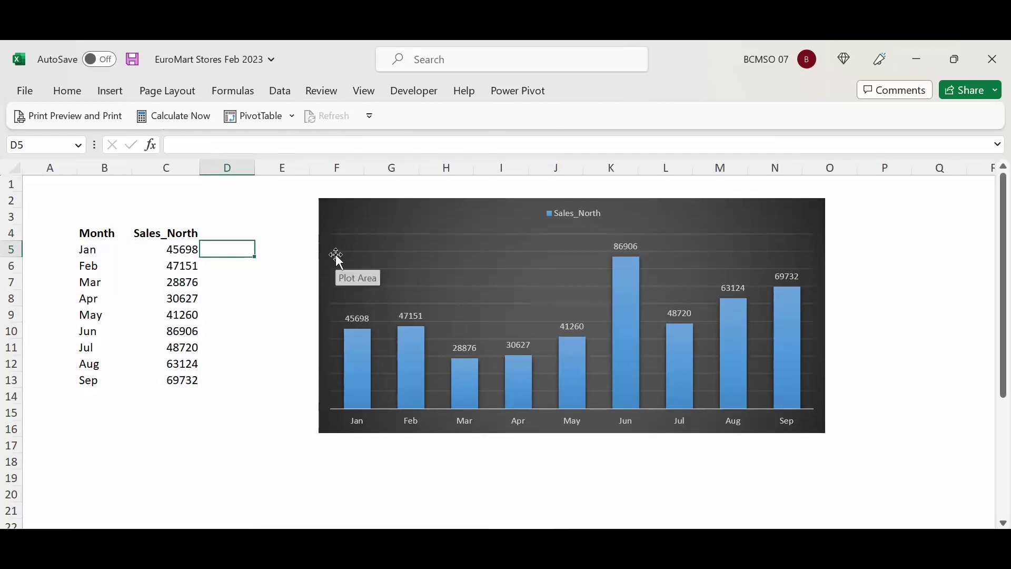
key(Up)
text(Hi)
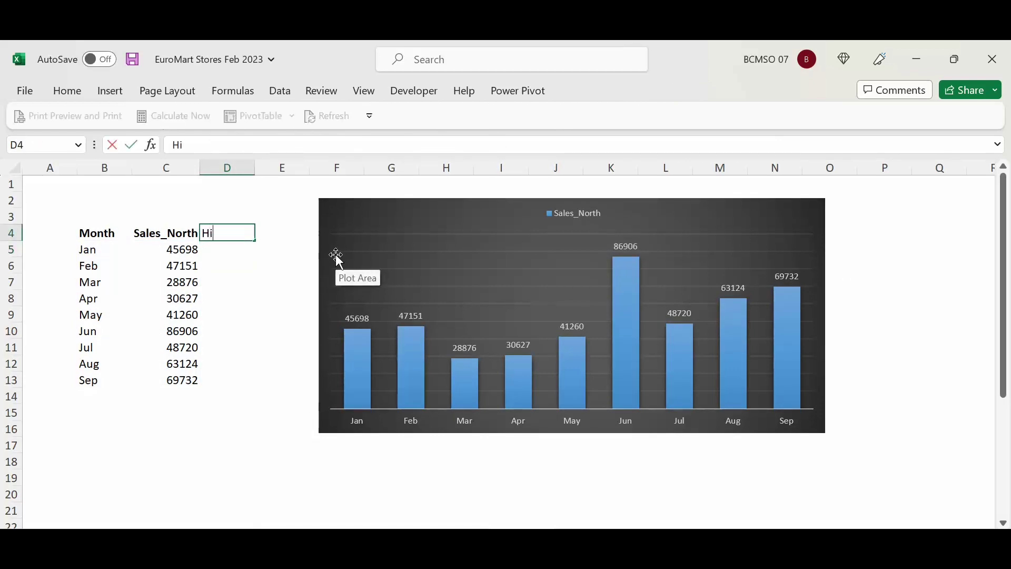
text(ghlight)
key(Return)
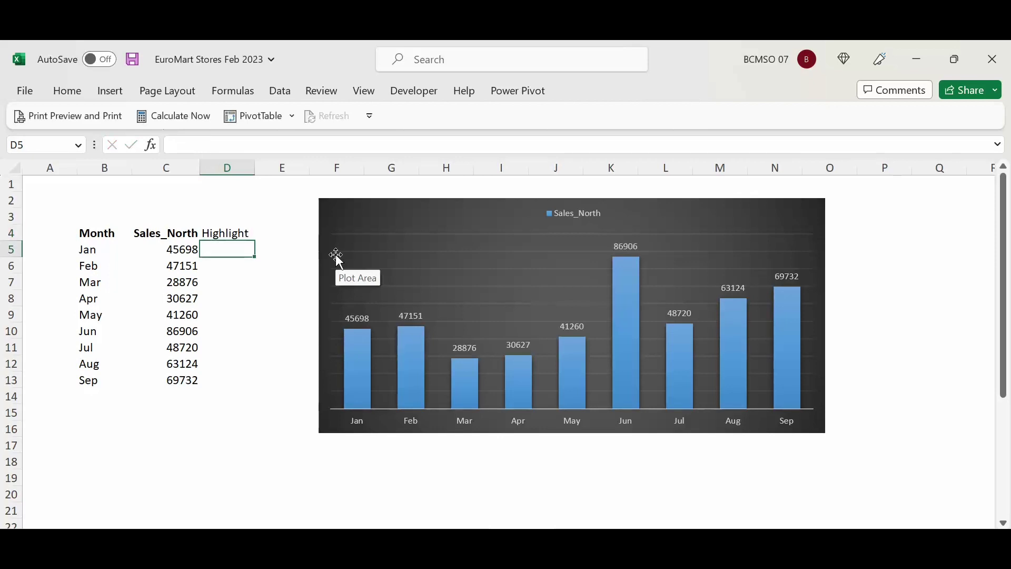
key(Up)
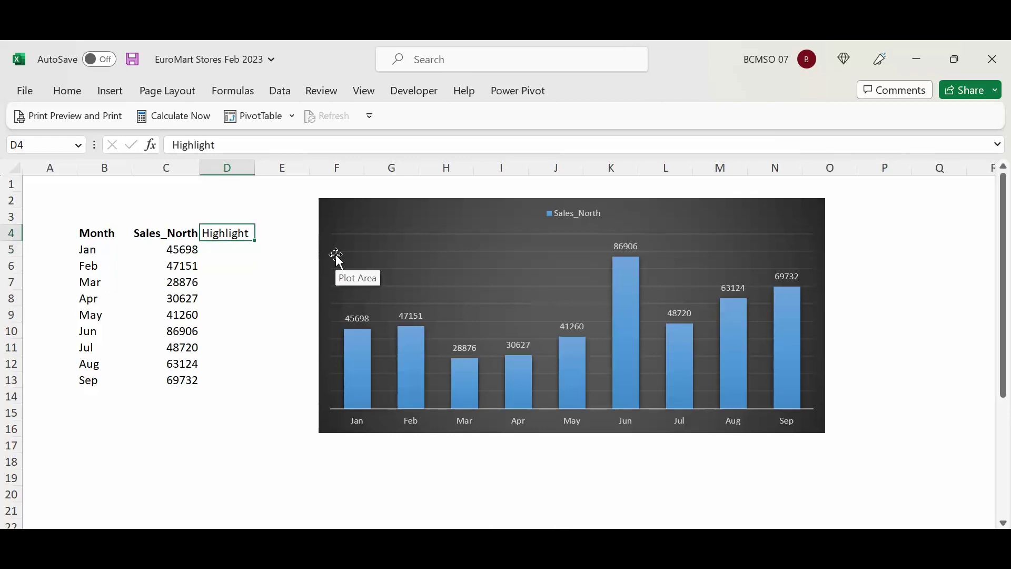
key(Down)
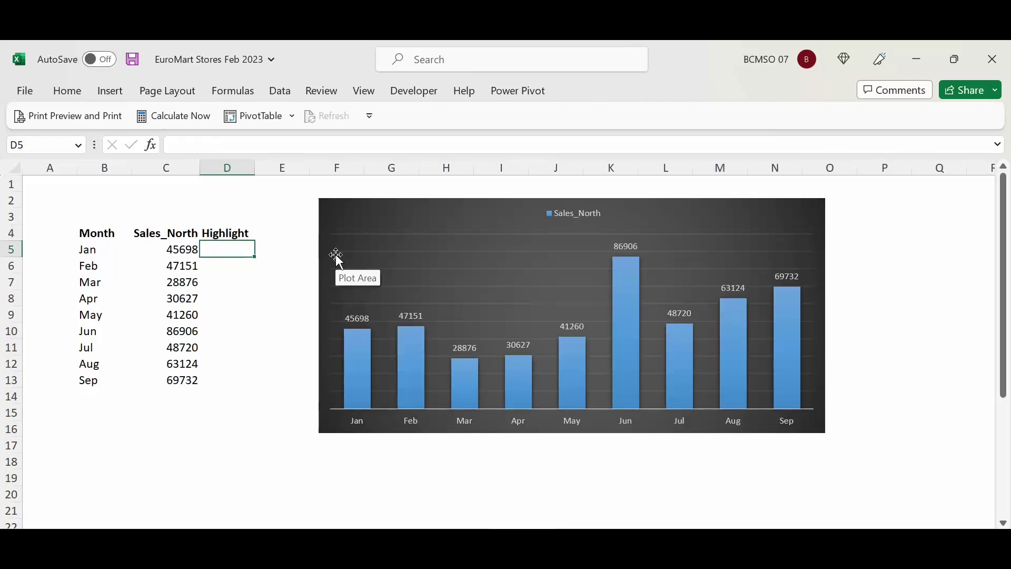
text(=)
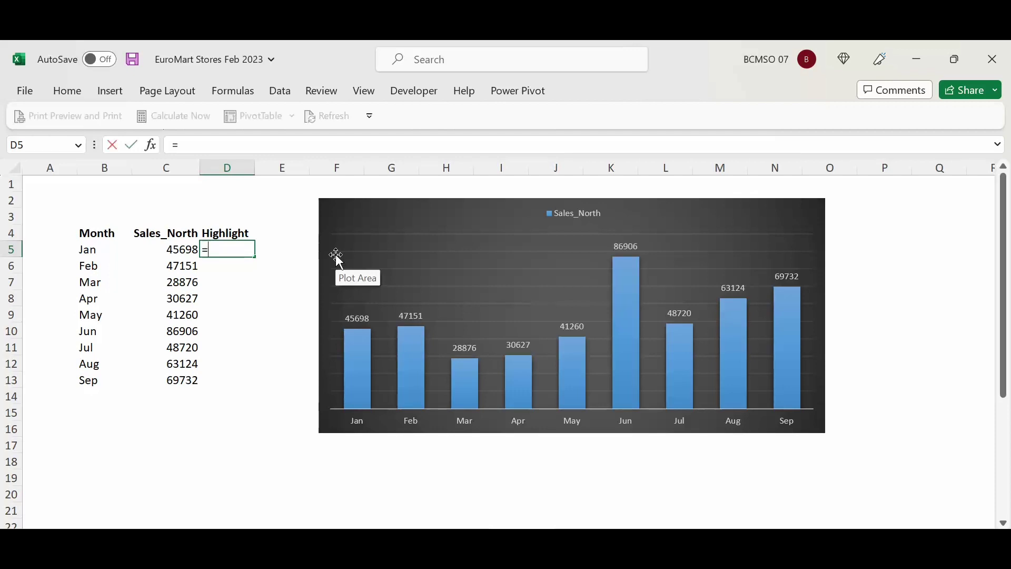
key(Left)
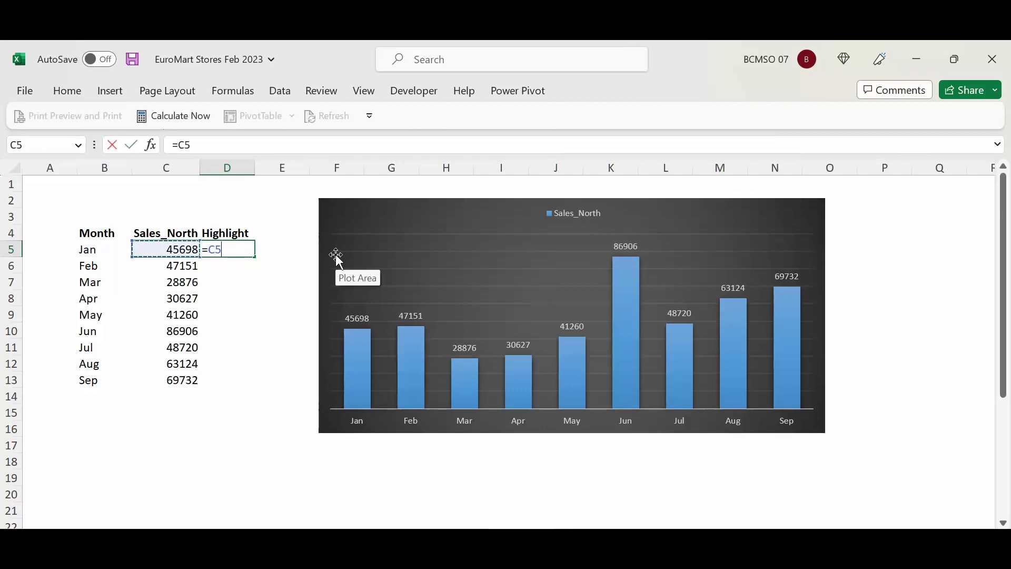
key(Escape)
text(=if)
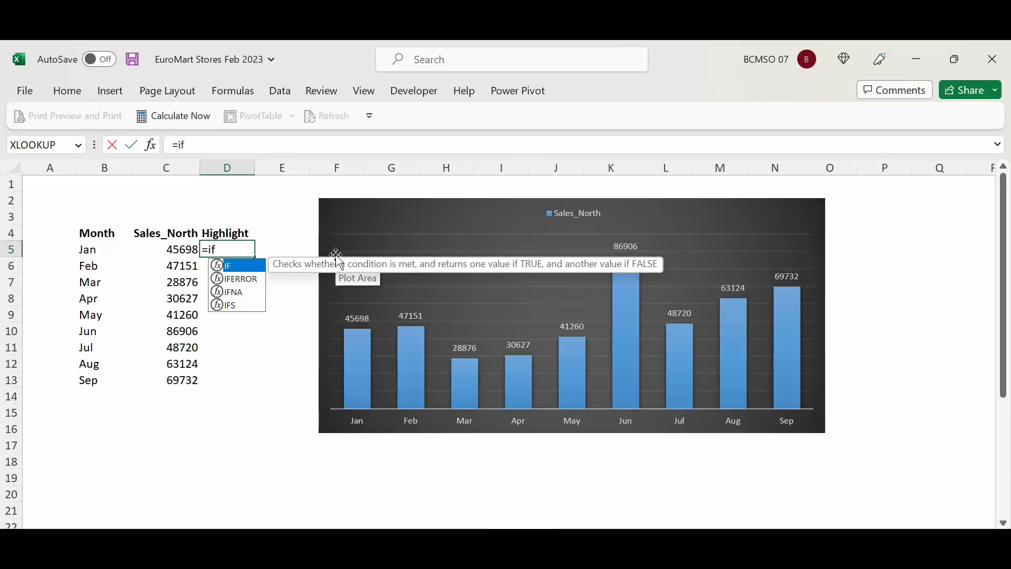
key(Left)
key(Right)
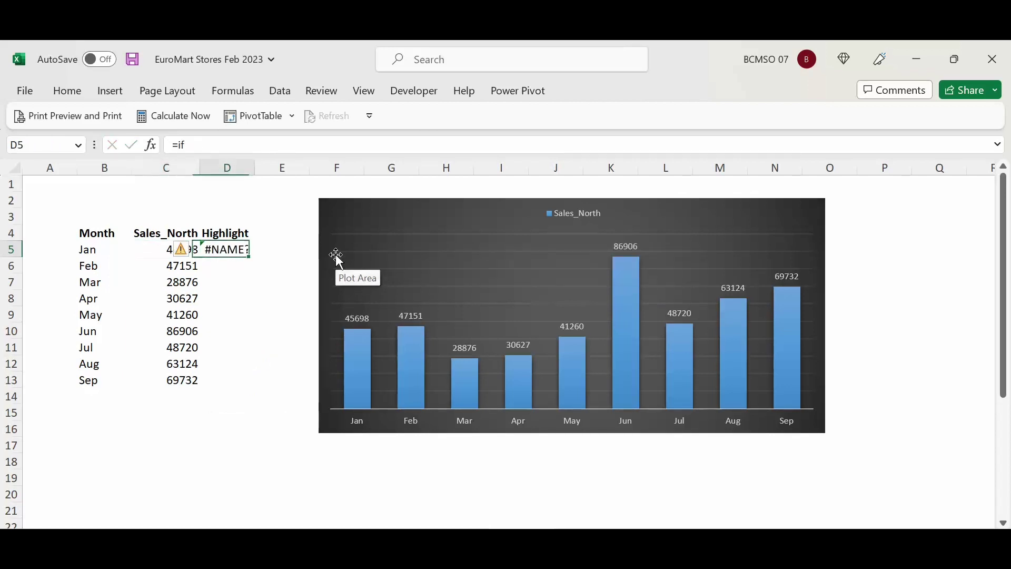
Start an IF formula in D5 that tests whether C5 equals the MAX of C5:C13.
text(=if)
key(Tab)
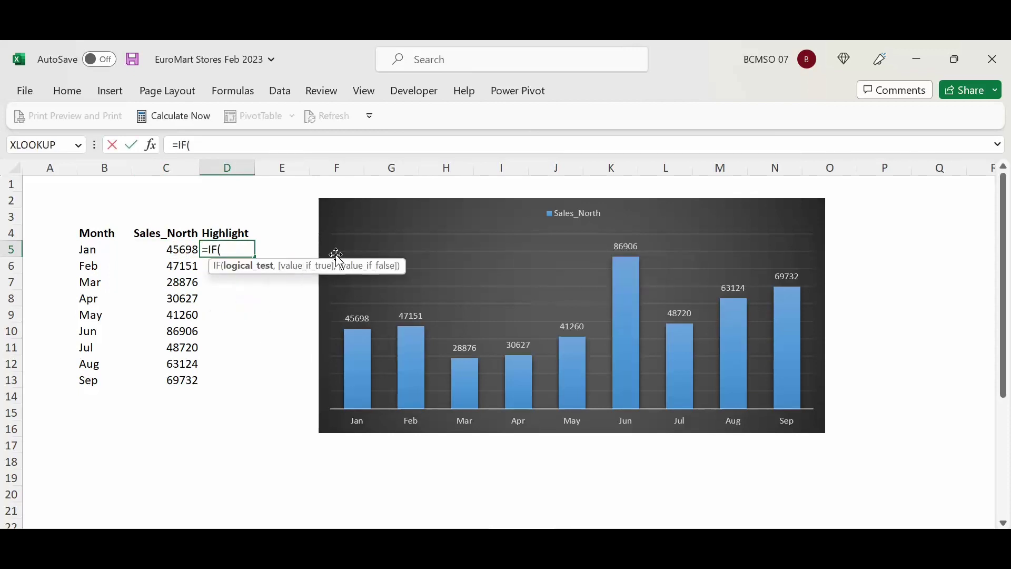
key(Left)
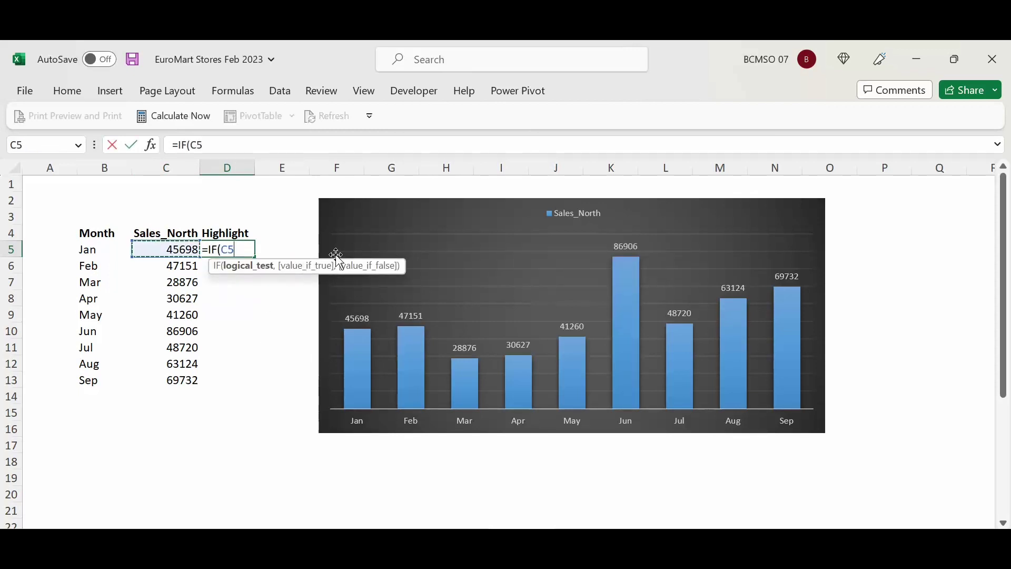
text(=Max)
key(Tab)
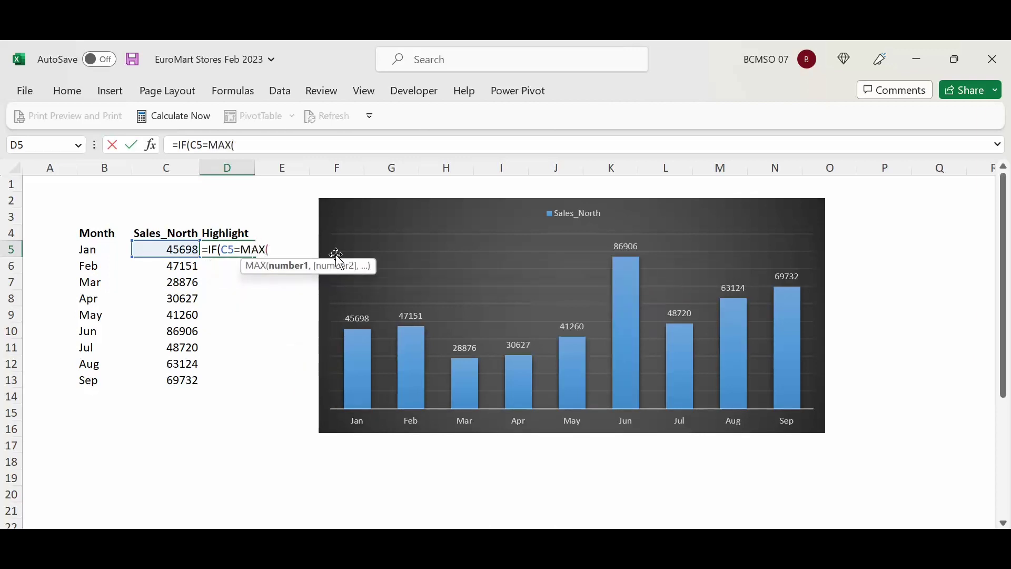
key(Left)
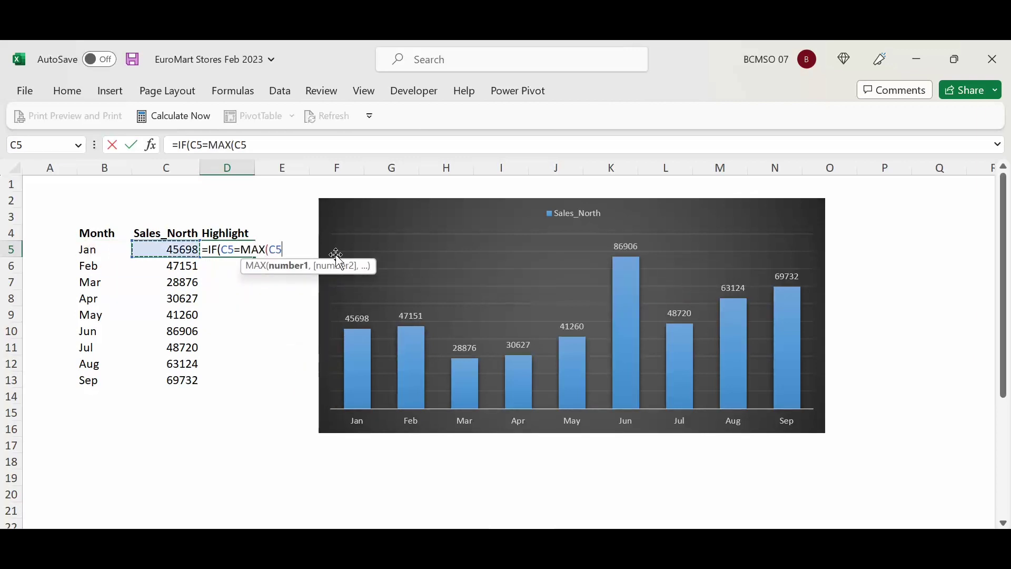
key(ctrl+shift+Down)
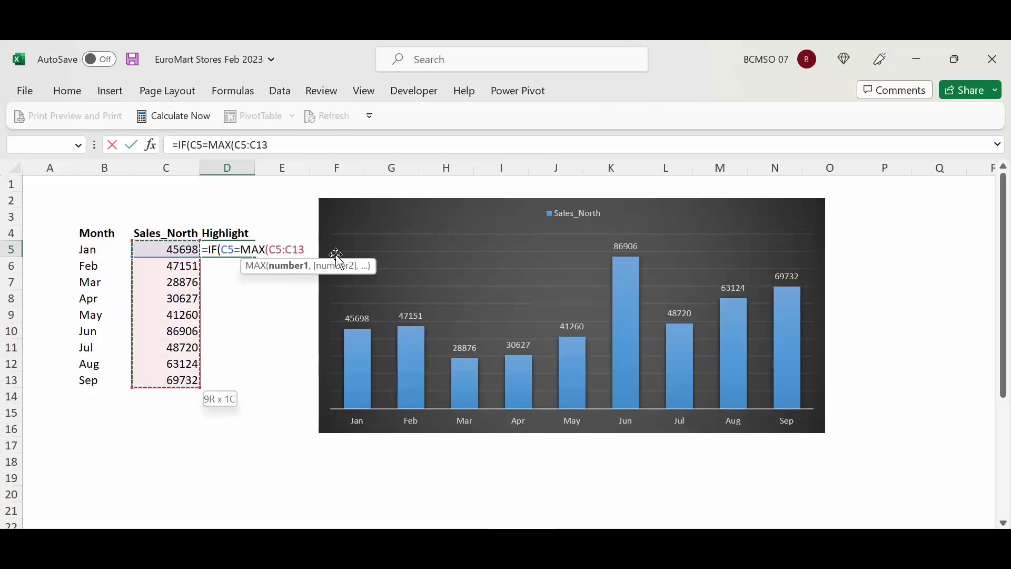
Make the MAX range in the D5 formula absolute as $C$5:$C$13 and close the MAX function.
click(282, 249)
key(F4)
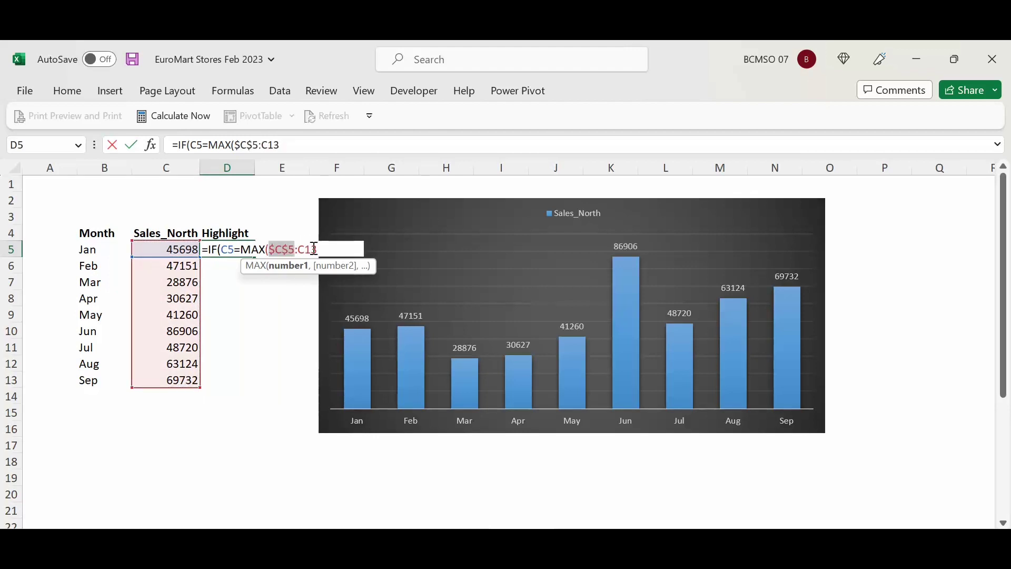
click(317, 250)
key(F4)
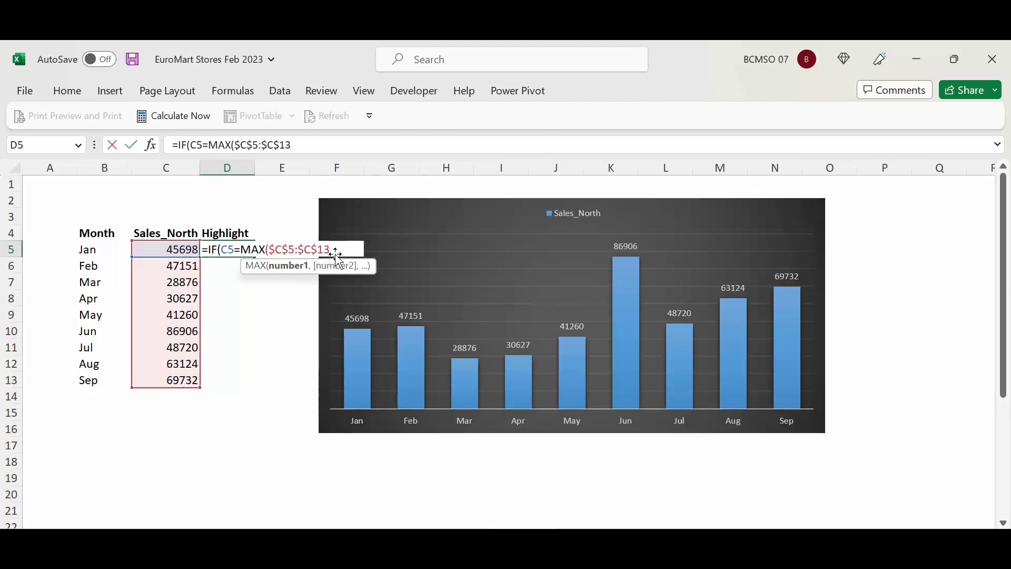
text())
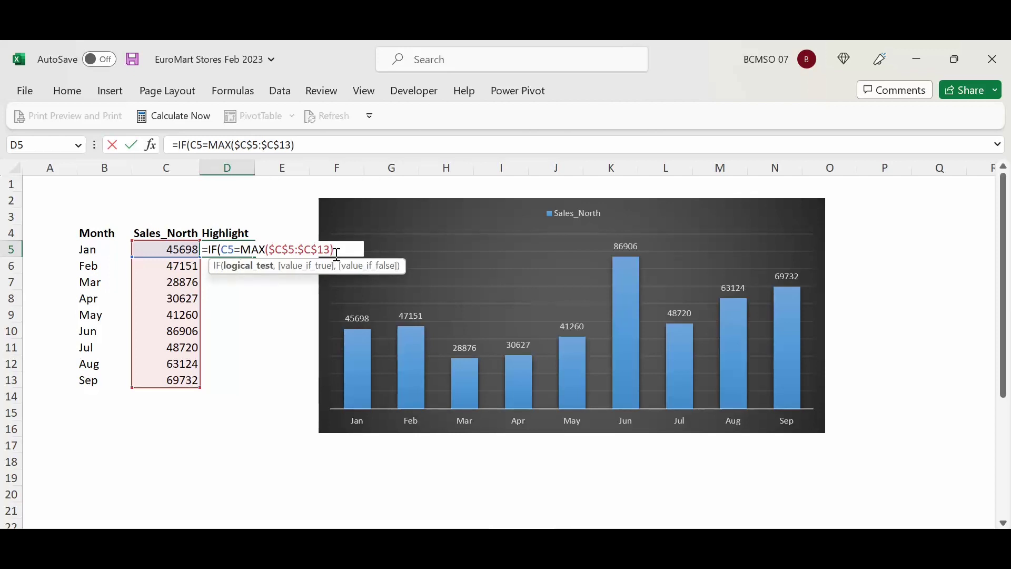
Complete the IF formula to return C5 if true and 0 otherwise, and fill it down to D13.
text(,)
click(180, 250)
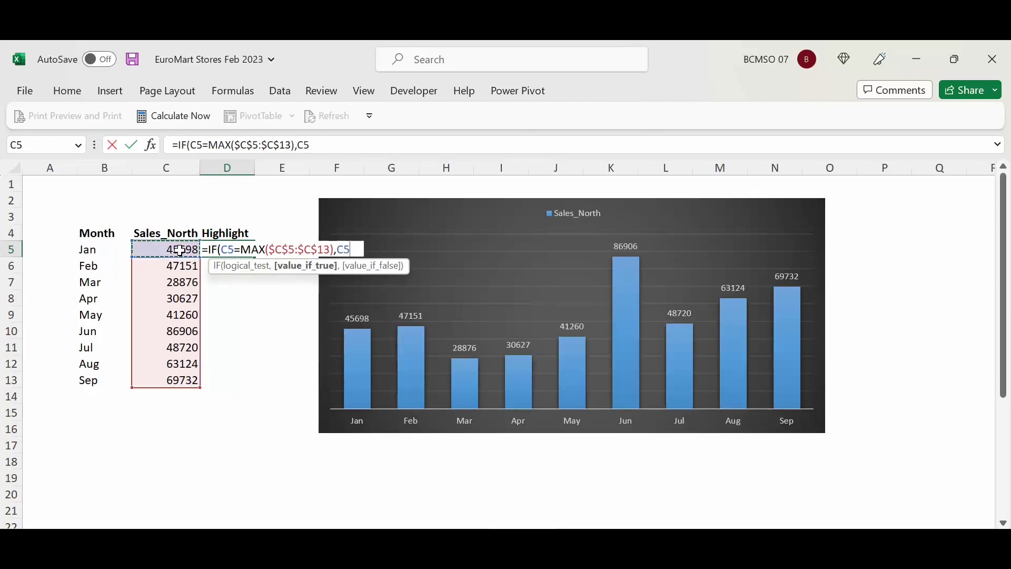
text(,0))
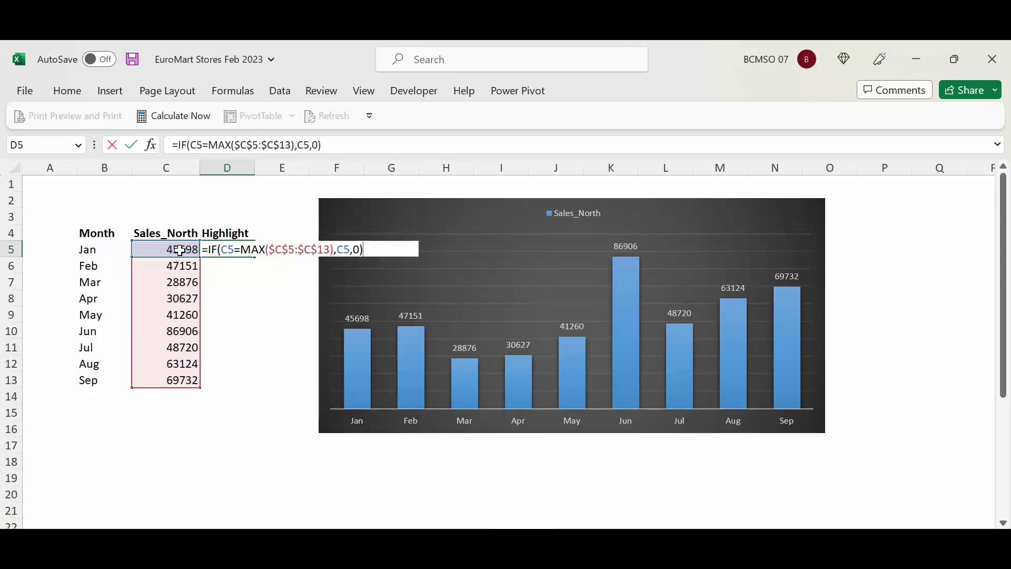
key(Return)
key(Up)
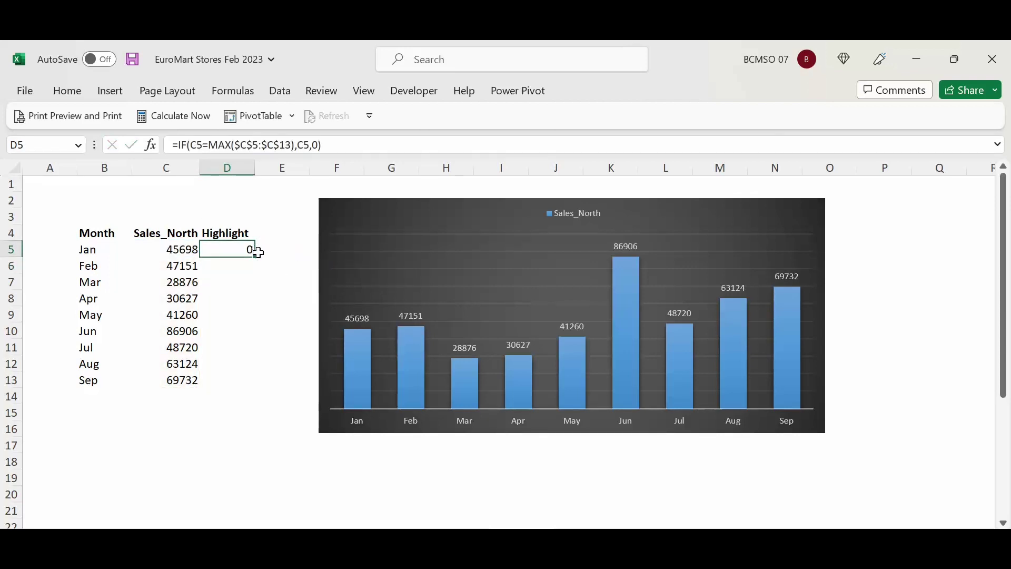
double_click(255, 257)
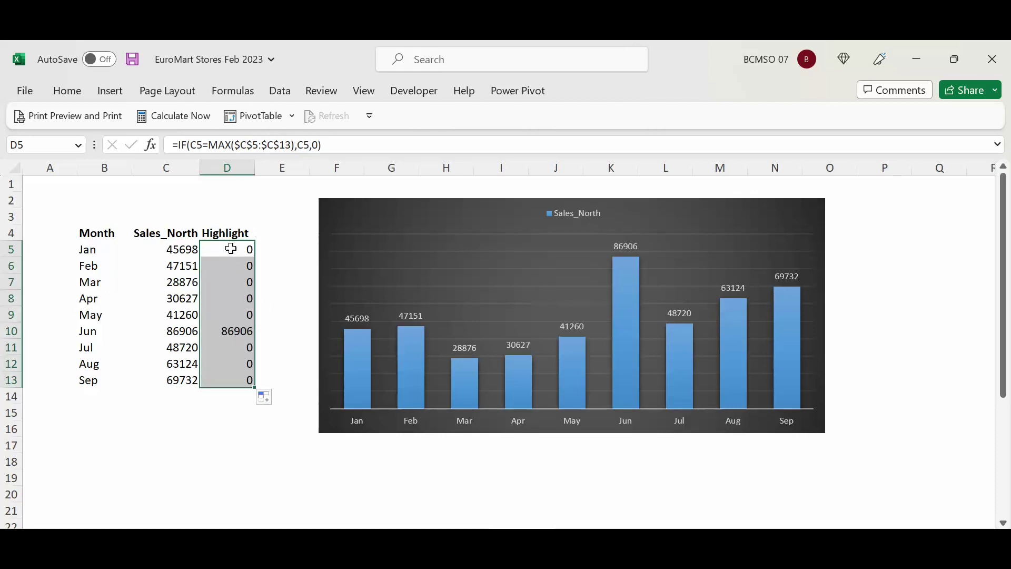
Copy the Highlight values in D5:D13 and paste them into the Sales_North chart as a second series.
click(724, 220)
key(ctrl+v)
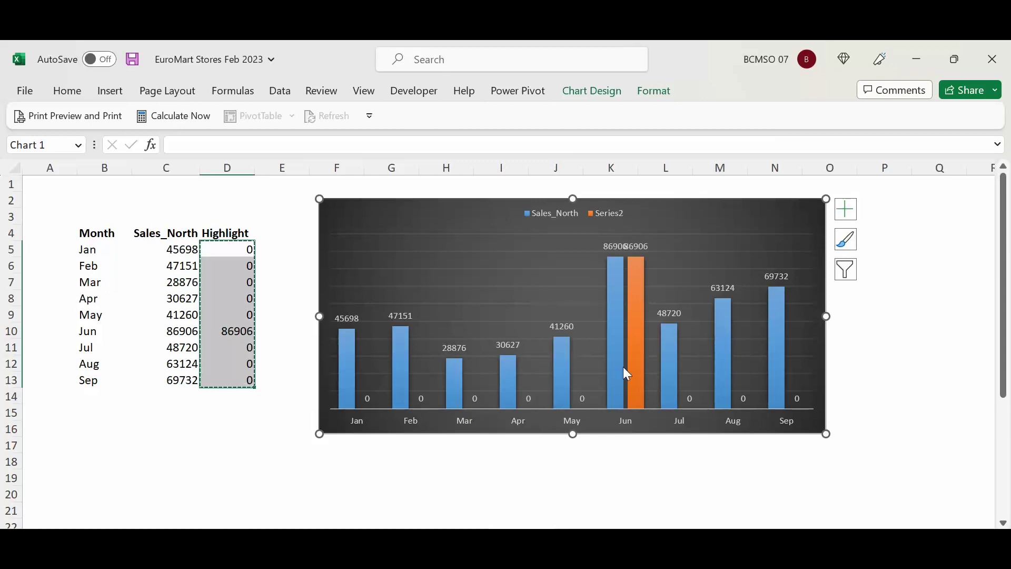
mouse_move(629, 293)
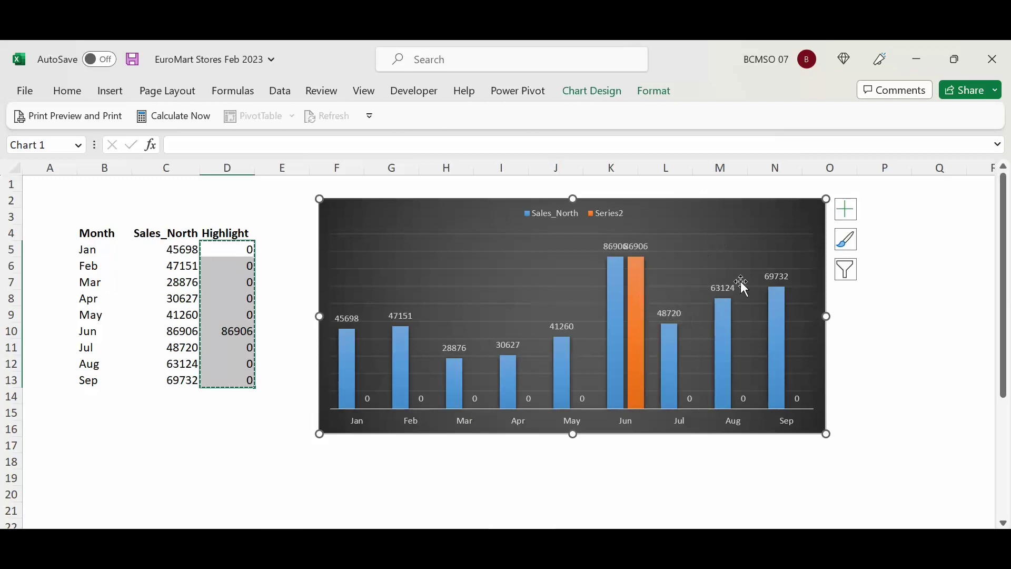
Set the Series Overlap of the new orange series to 100% so it covers the Sales_North columns.
double_click(635, 304)
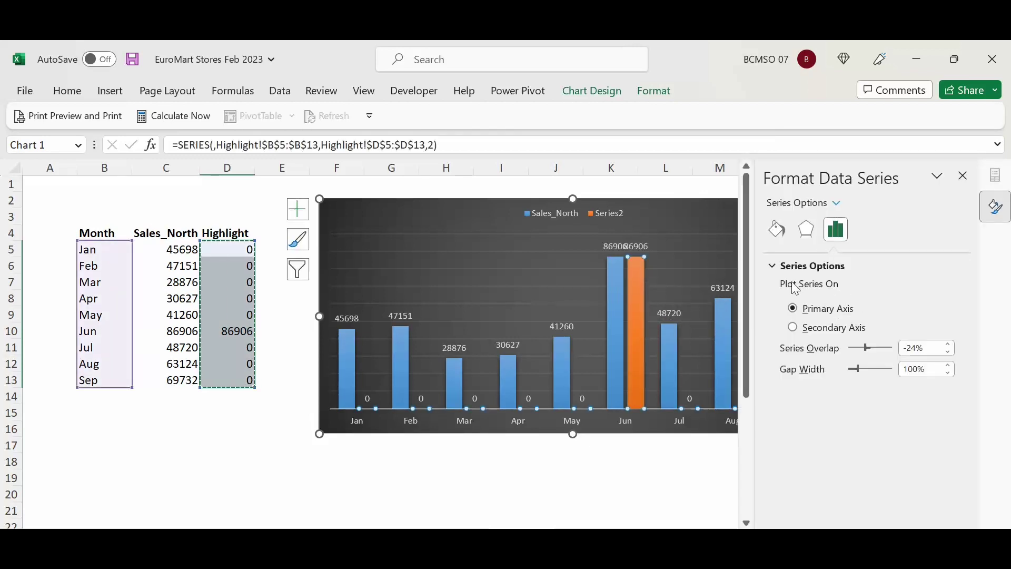
click(787, 238)
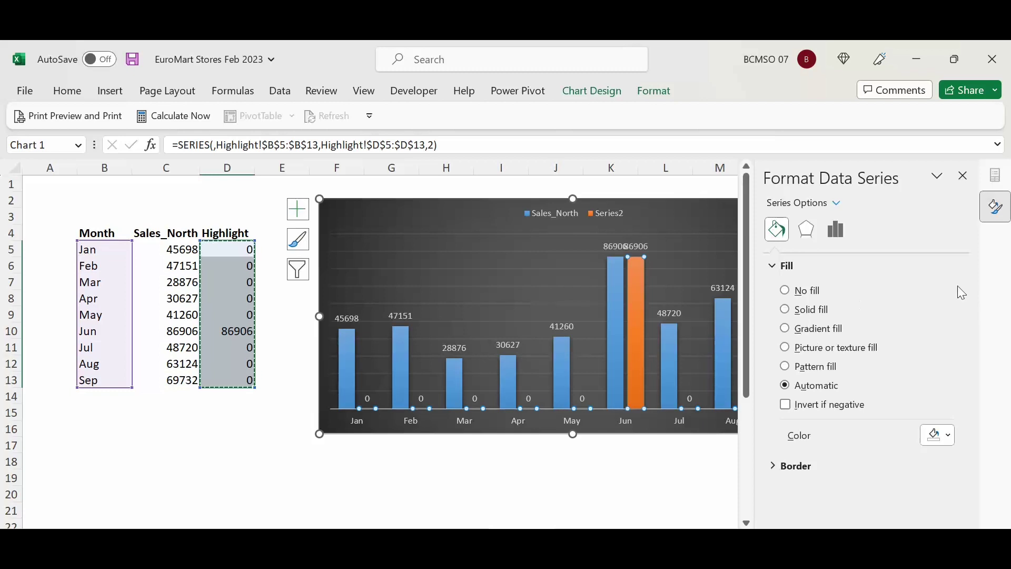
click(833, 232)
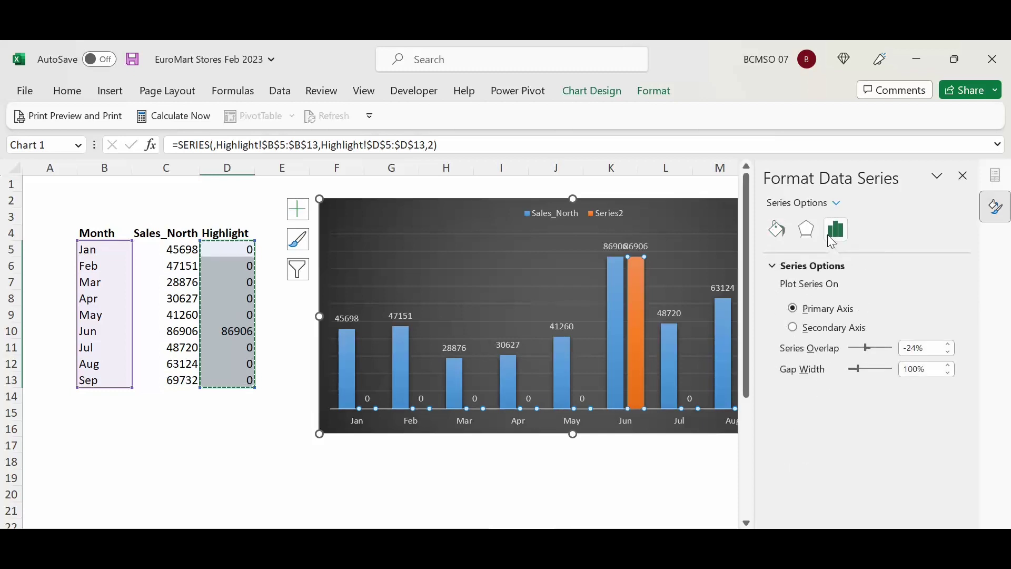
click(922, 348)
text(100)
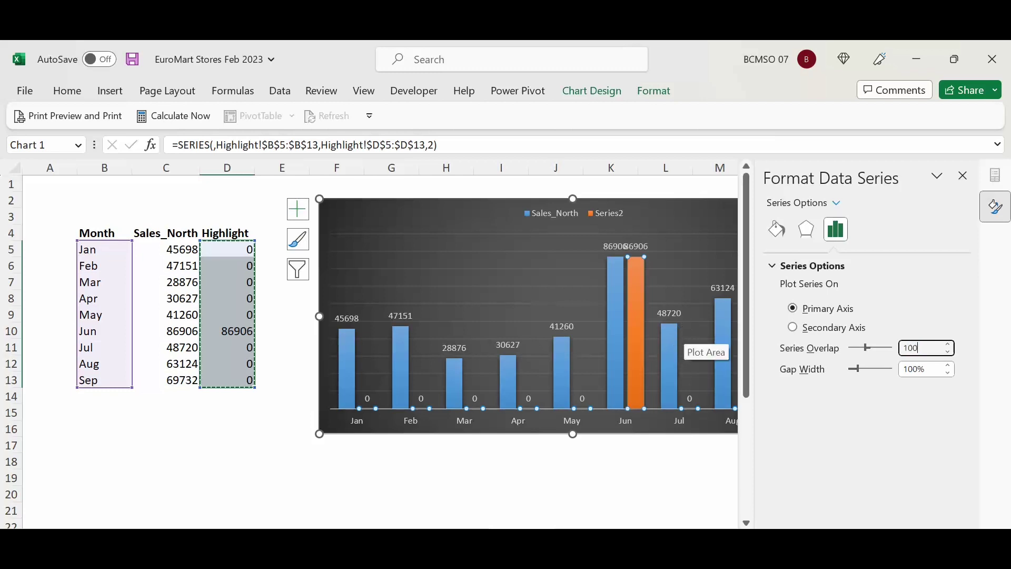
key(Return)
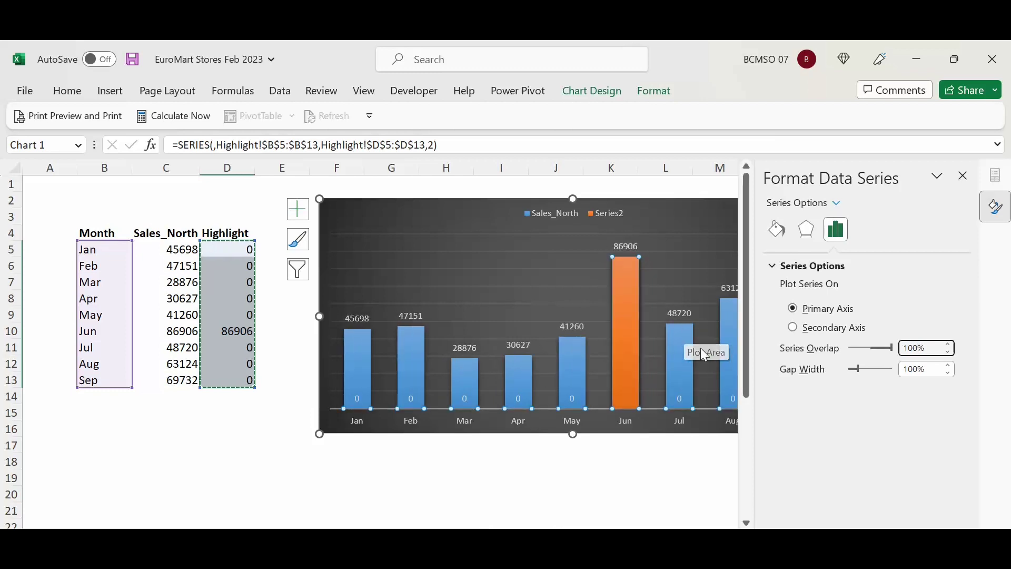
click(573, 399)
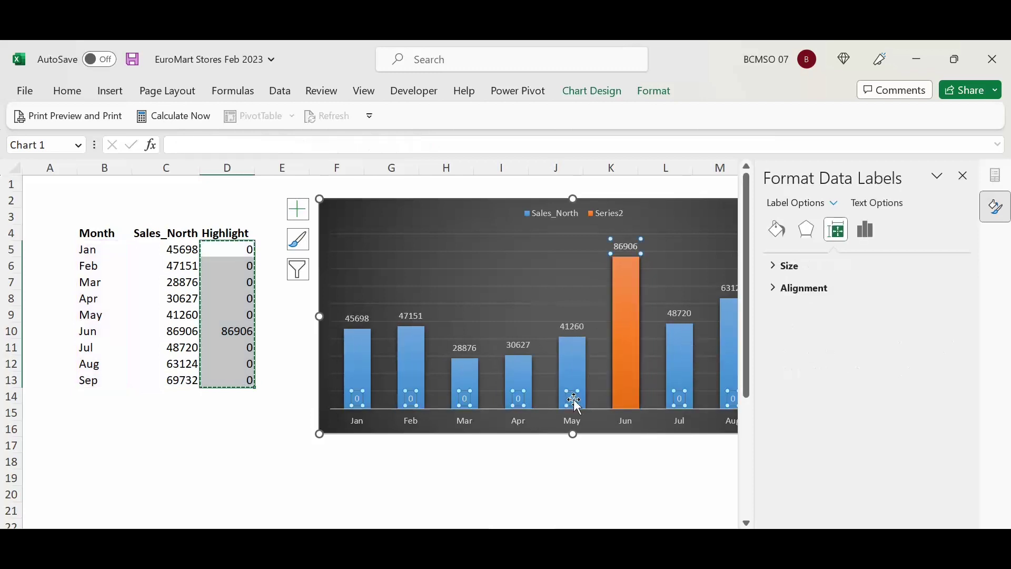
key(Delete)
key(ctrl+z)
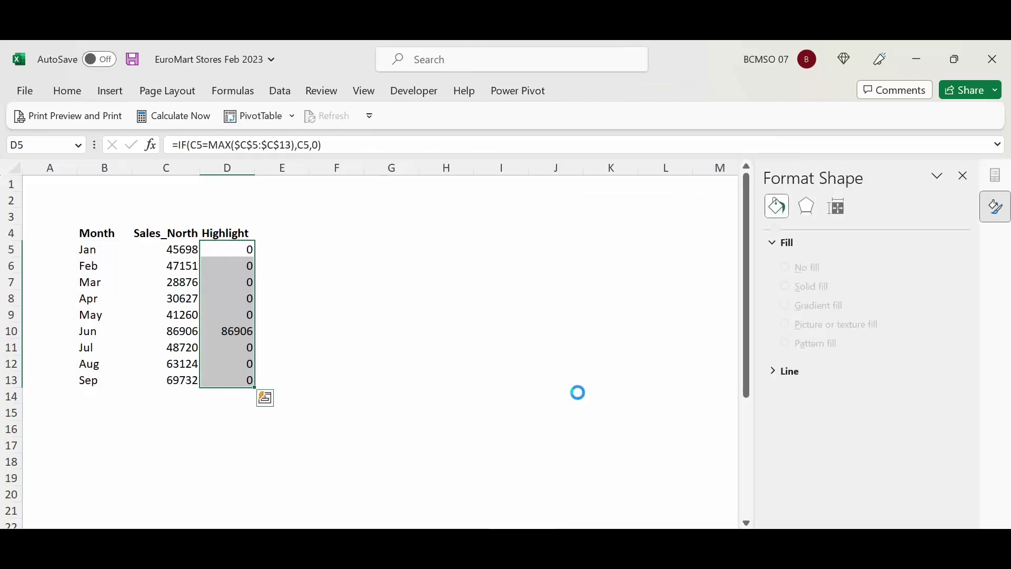
Delete the individual zero data labels of the highlight series on the May, Apr, Mar and Feb columns.
click(572, 399)
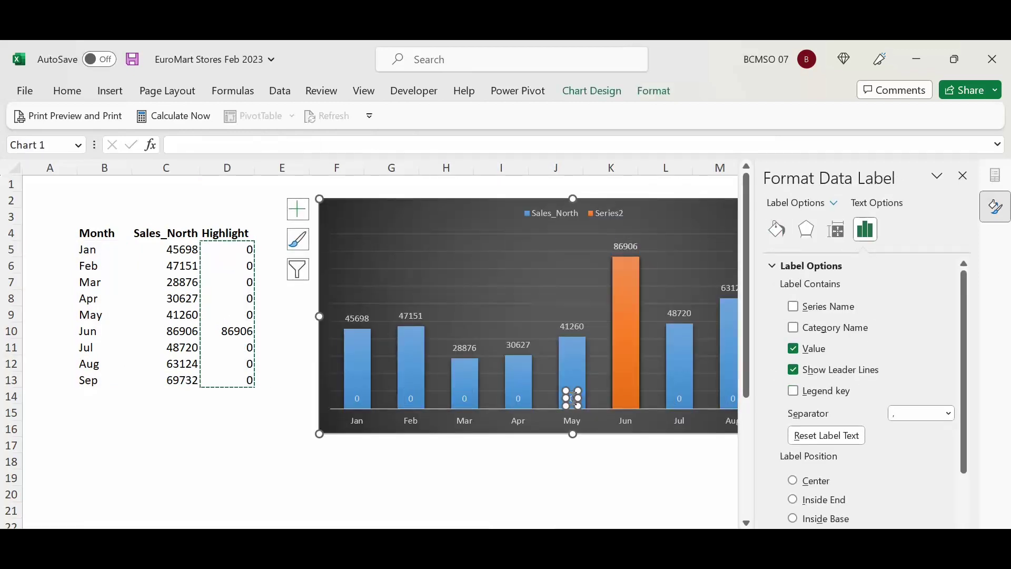
key(Delete)
click(519, 399)
click(519, 399)
key(Delete)
click(460, 398)
click(460, 399)
key(Delete)
click(410, 398)
click(410, 399)
key(Delete)
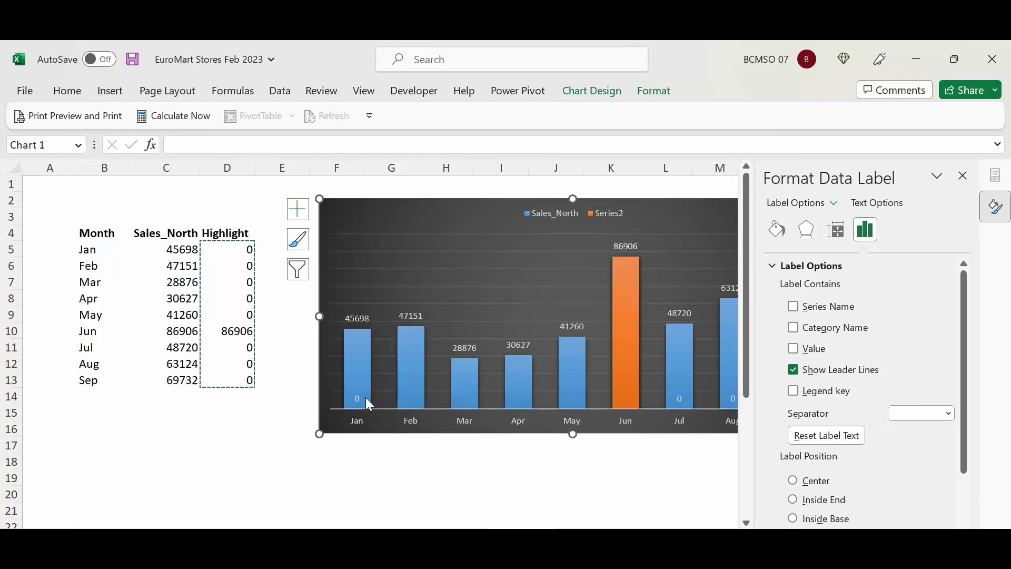
Delete the individual zero data labels on the Jan, Jul, Aug and Sep columns and close the formatting pane.
click(357, 398)
click(357, 399)
key(Delete)
click(679, 399)
click(679, 398)
key(Delete)
click(732, 398)
click(732, 403)
key(Delete)
click(966, 178)
click(788, 399)
click(788, 398)
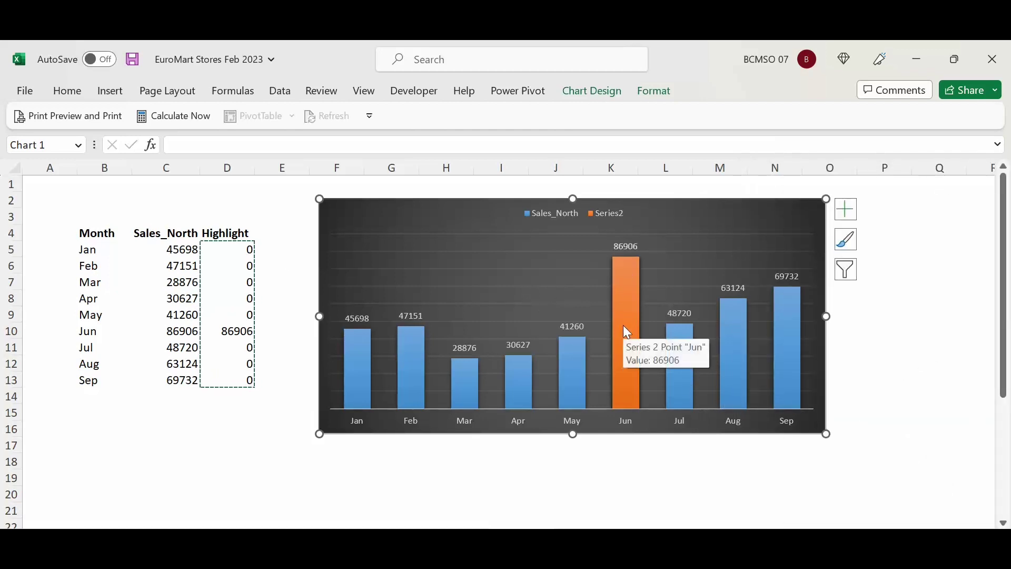
Set the March Sales_North value in C7 to 100000 to test the dynamic maximum highlight.
mouse_move(618, 371)
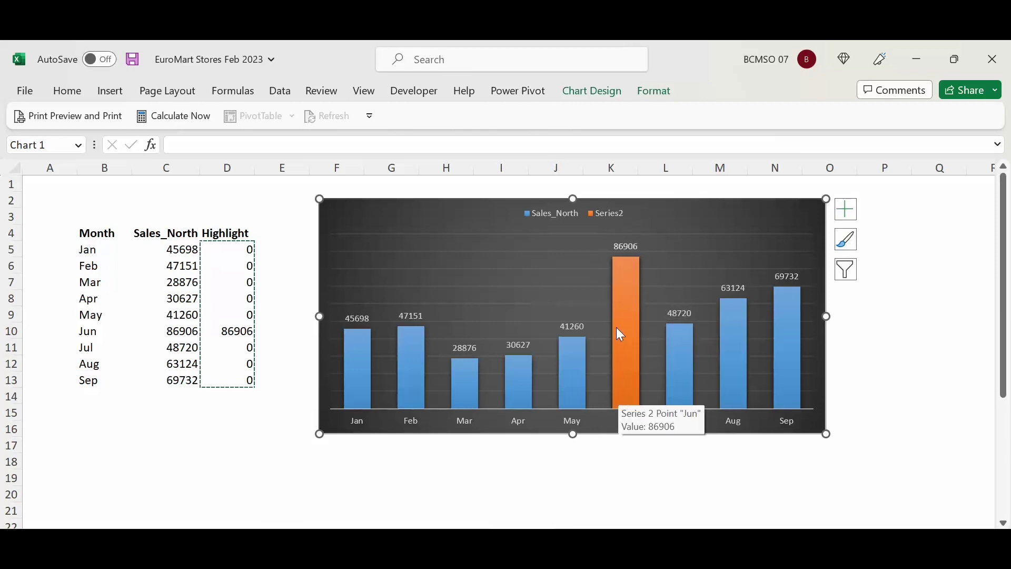
click(179, 282)
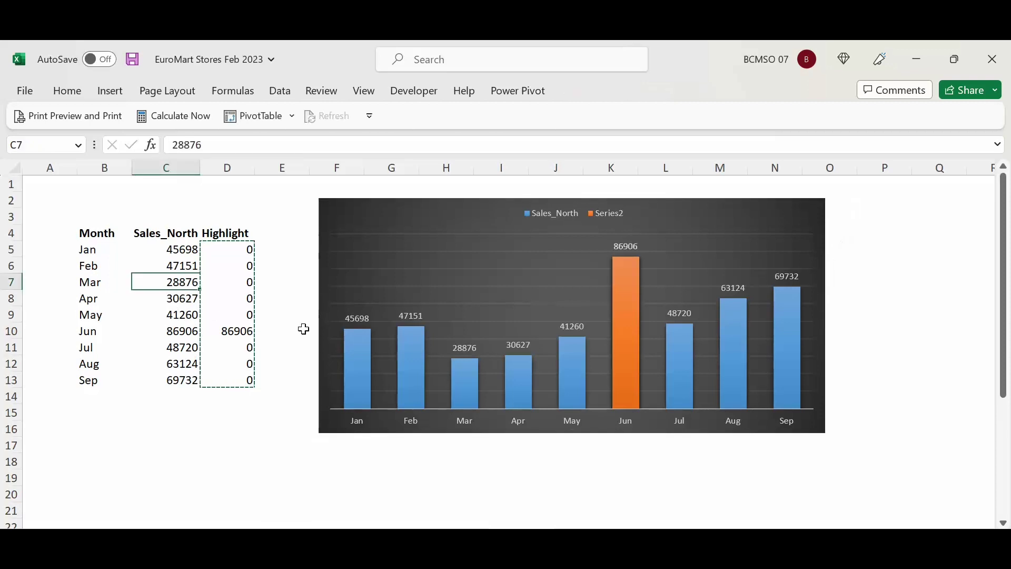
text(1000)
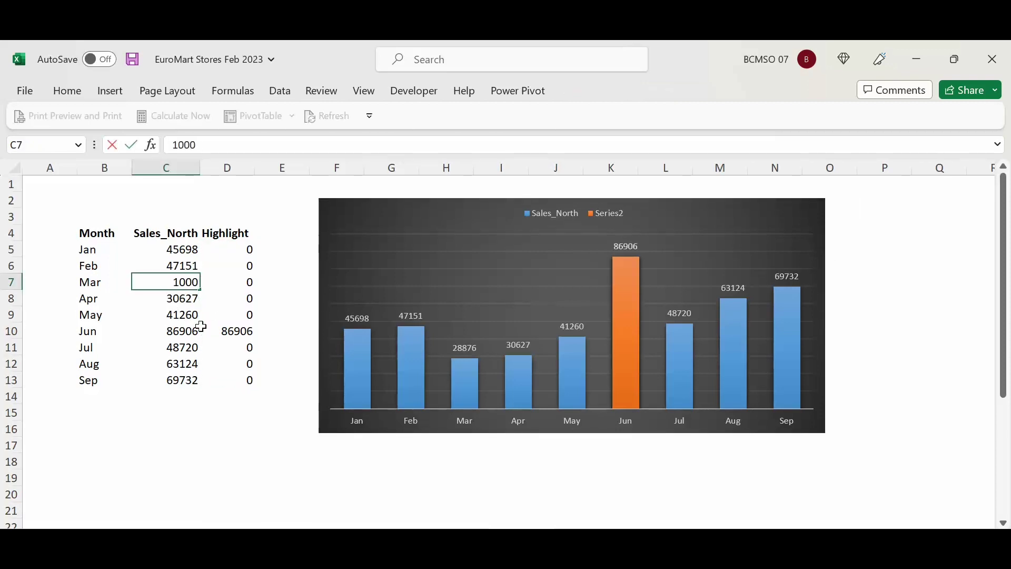
text(00)
key(Return)
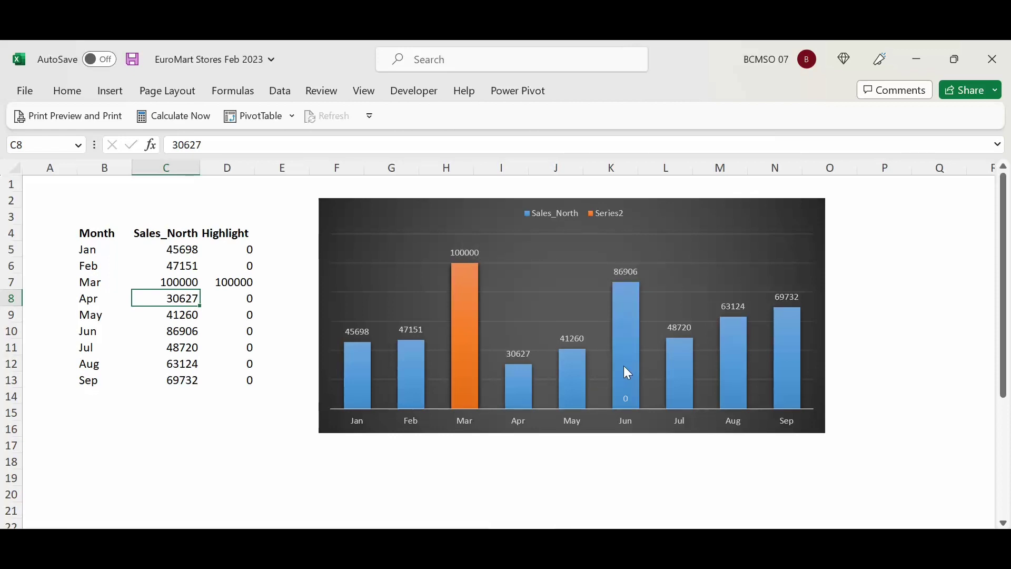
mouse_move(626, 369)
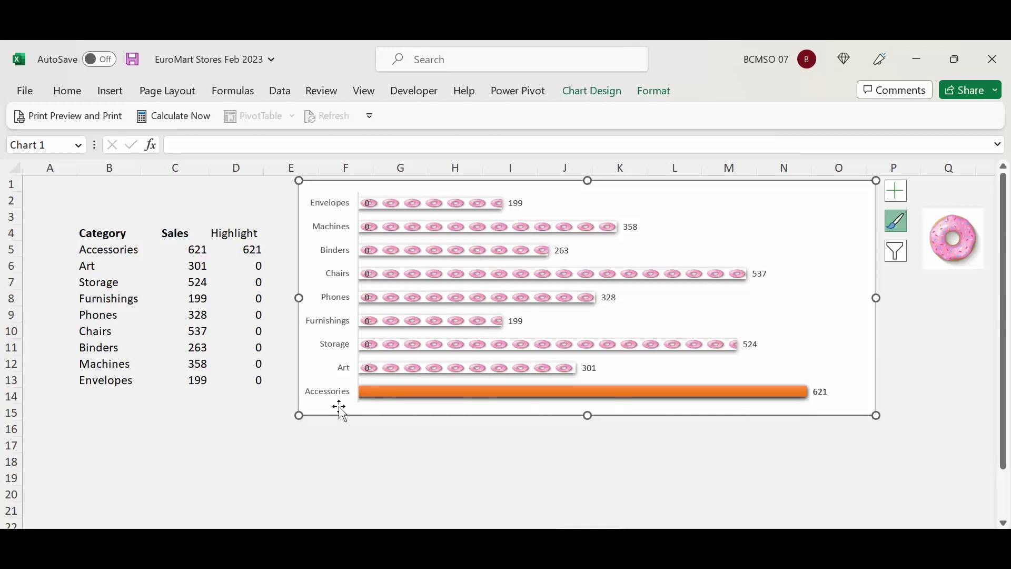
mouse_move(661, 392)
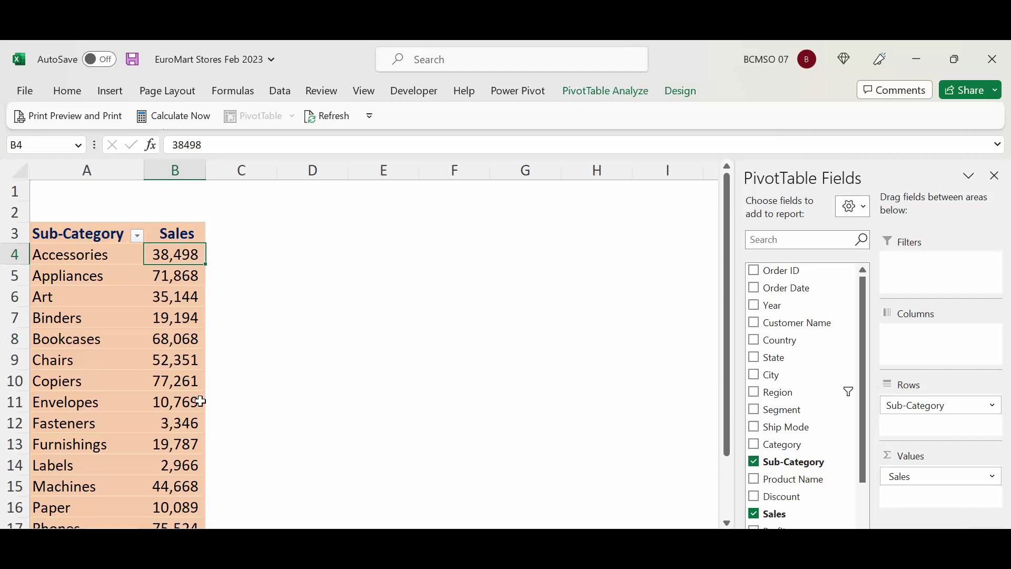
Add a slicer for the Country field to the Sub-Category sales PivotTable and move it over columns E to G.
click(102, 238)
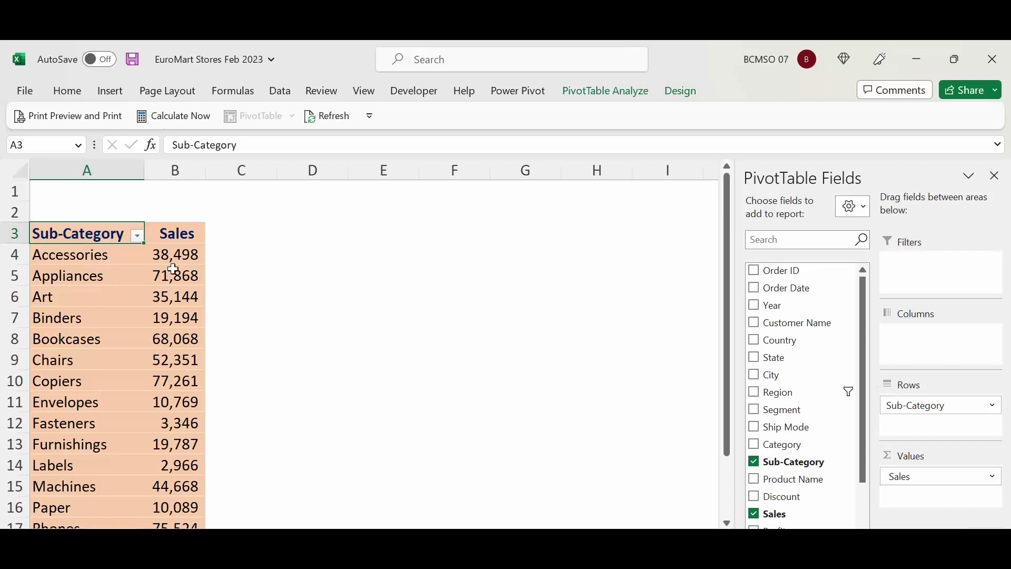
mouse_move(174, 269)
mouse_move(127, 390)
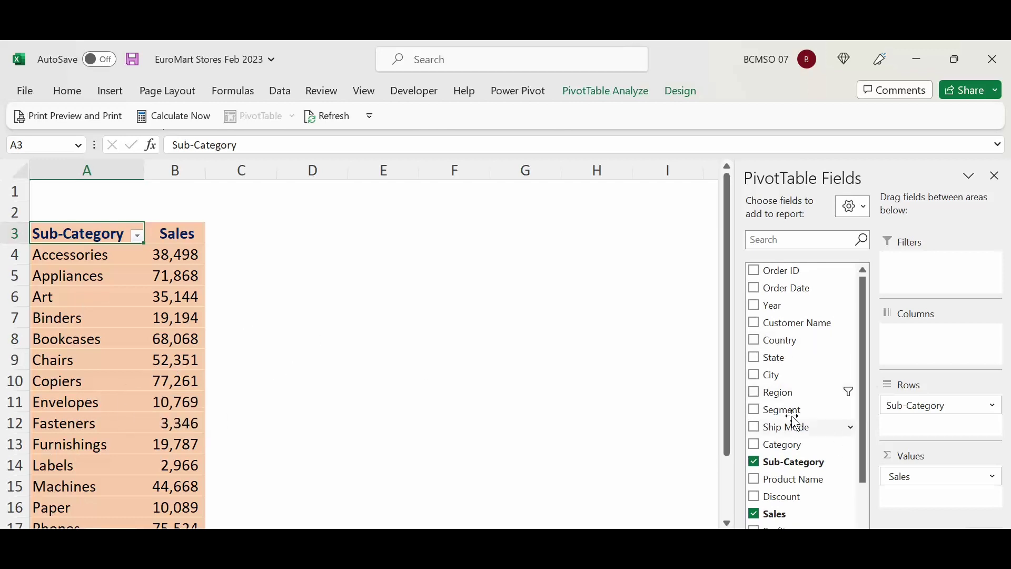
right_click(792, 341)
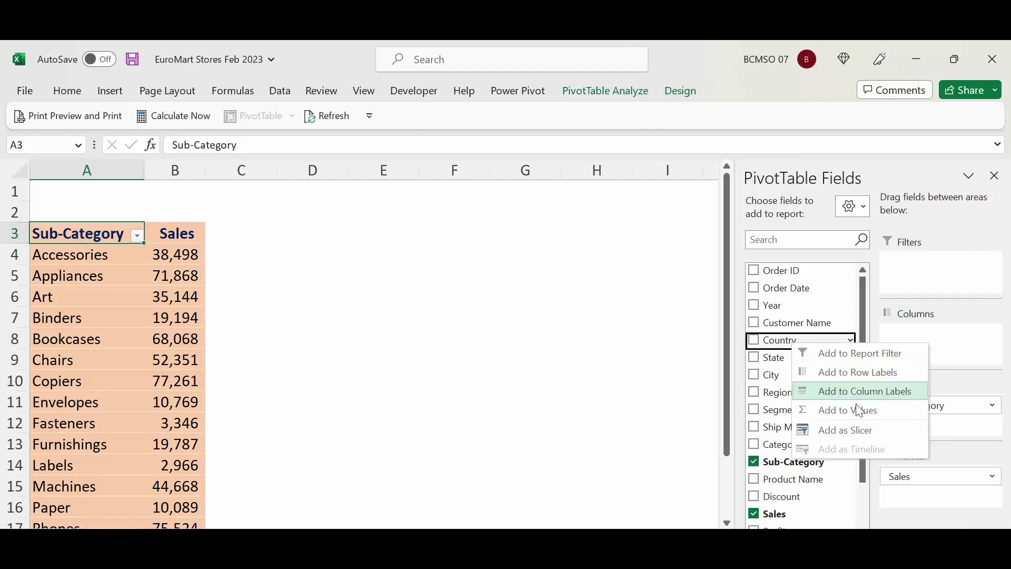
click(842, 431)
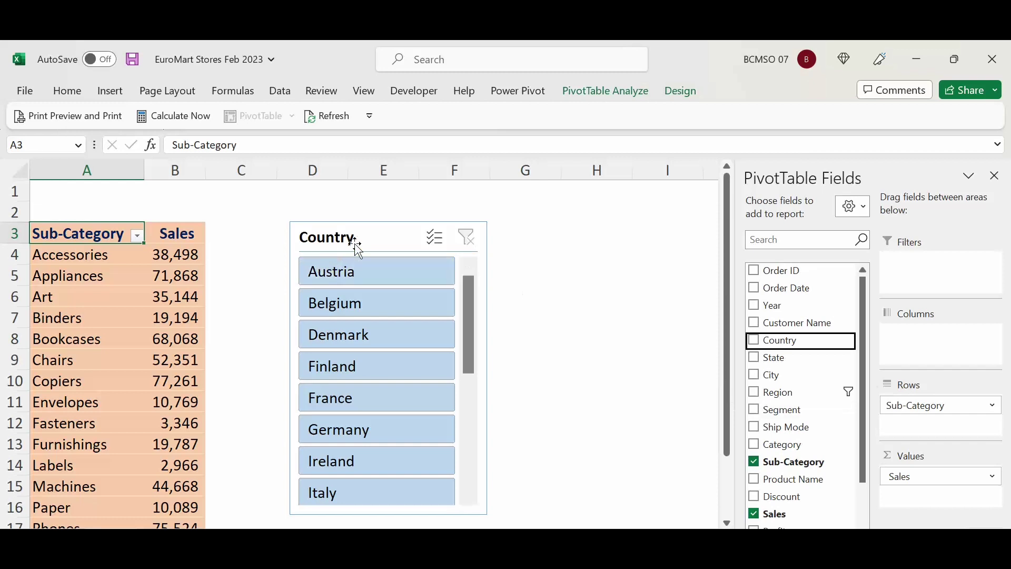
drag(350, 241, 470, 240)
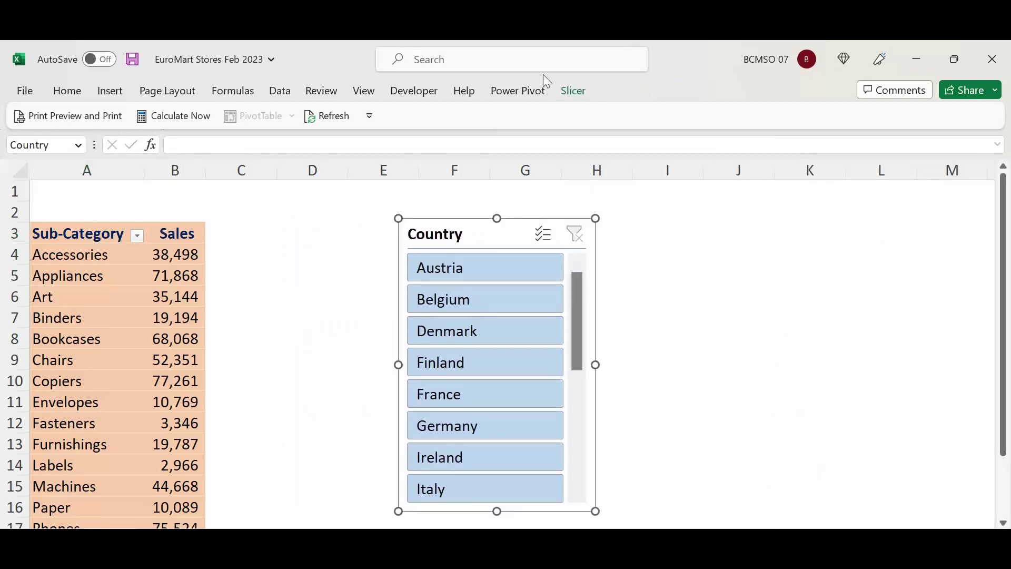
Set the Country slicer's overall height to 3" and its button height to 0.2".
click(580, 98)
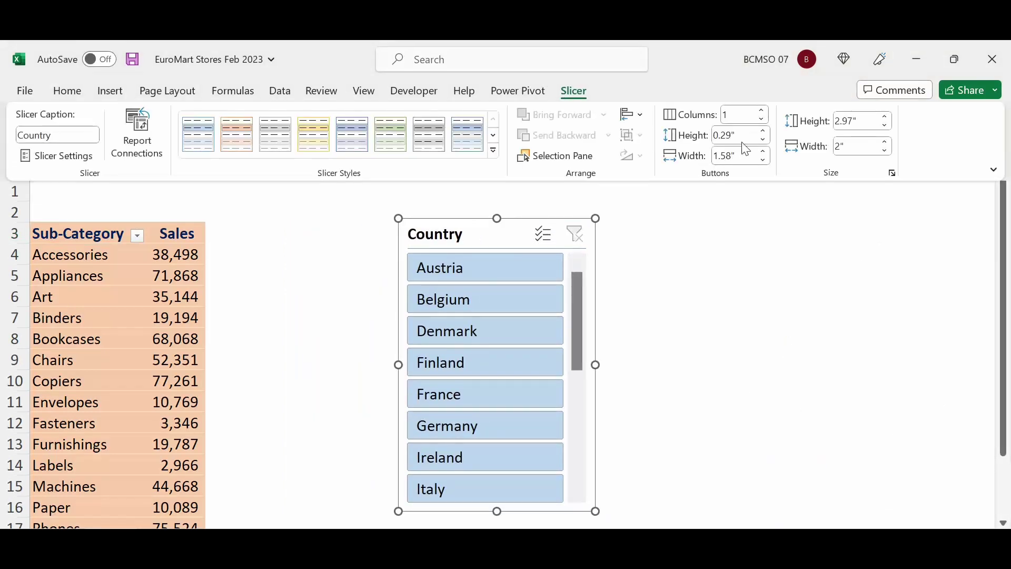
click(885, 126)
click(885, 117)
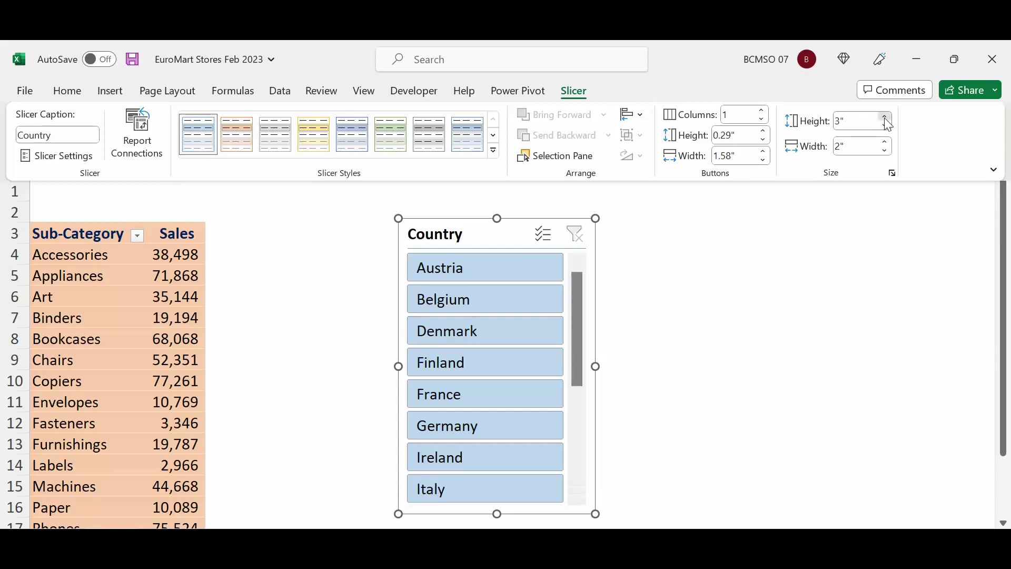
click(763, 140)
click(763, 140)
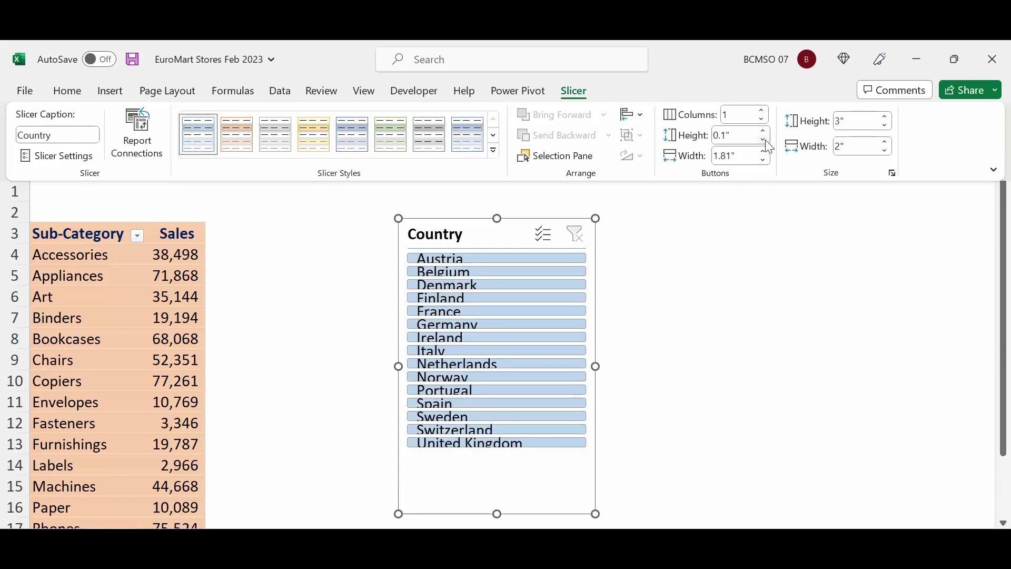
click(763, 130)
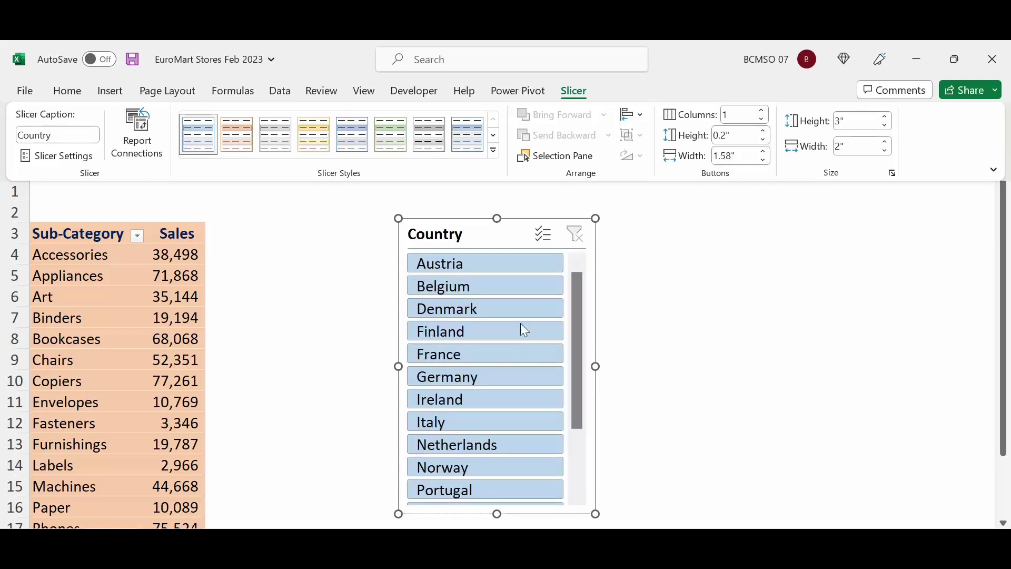
Move the Country slicer up to row 2 and stretch its lower edge to about row 16.
click(461, 225)
drag(450, 230, 439, 211)
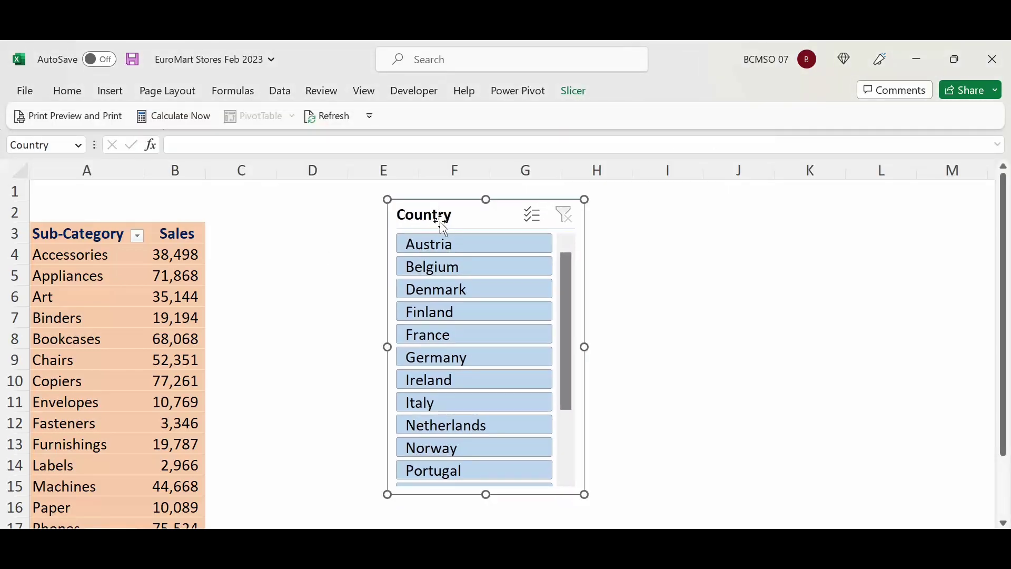
drag(487, 497, 485, 520)
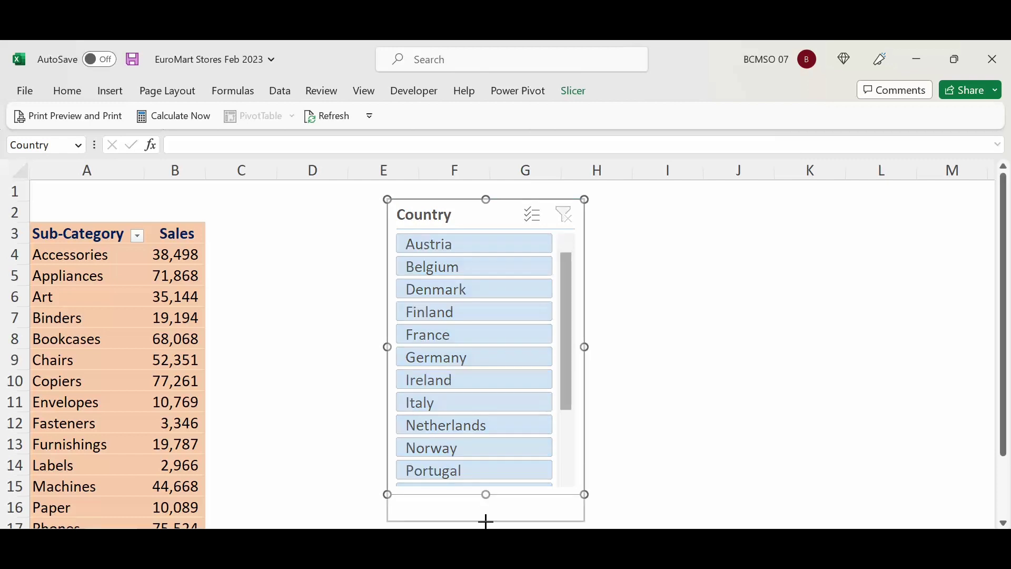
Filter the PivotTable with the Country slicer by single countries, including Austria, Portugal, Sweden, Switzerland and United Kingdom.
click(463, 251)
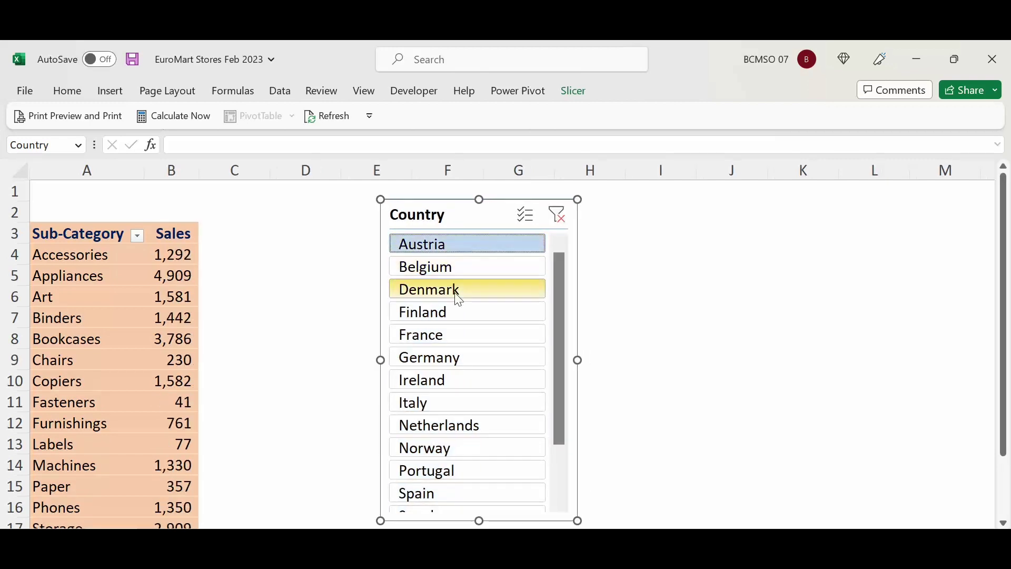
scroll(457, 295, down, 1)
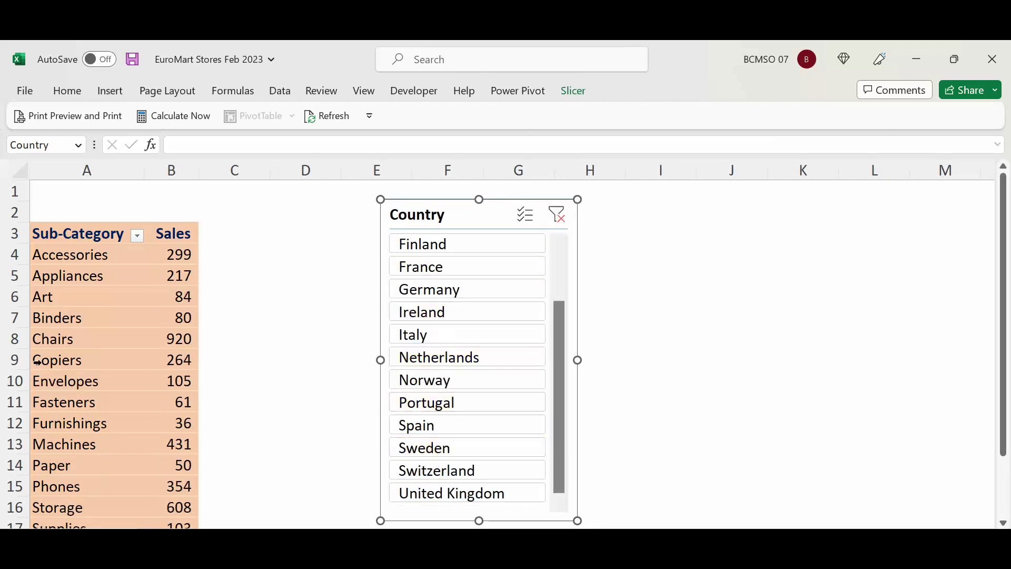
click(454, 405)
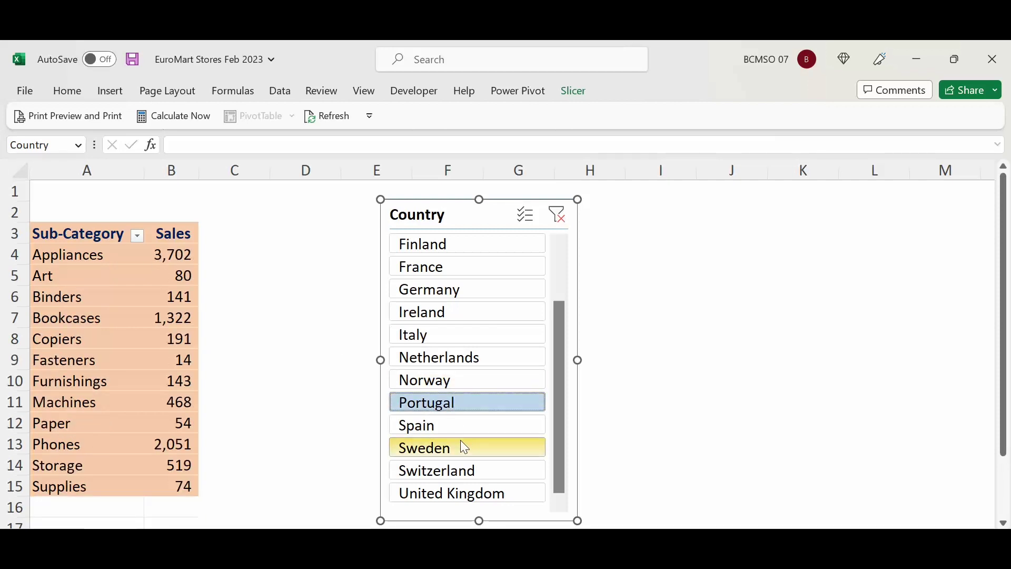
click(461, 447)
click(463, 469)
click(463, 493)
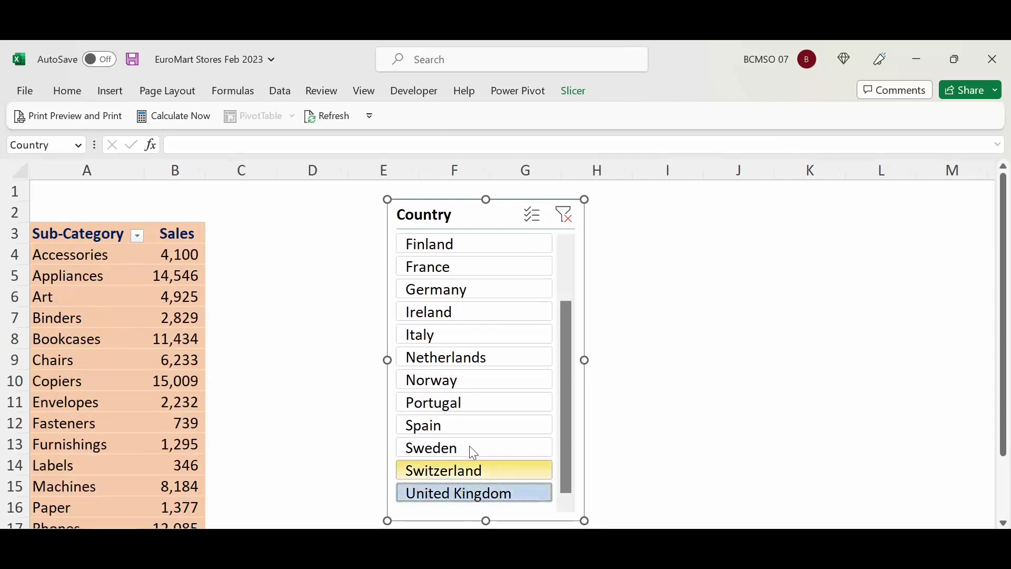
Switch the Country filter through Netherlands, Germany, Finland and Sweden, and deselect the slicer.
click(478, 357)
click(463, 289)
click(447, 247)
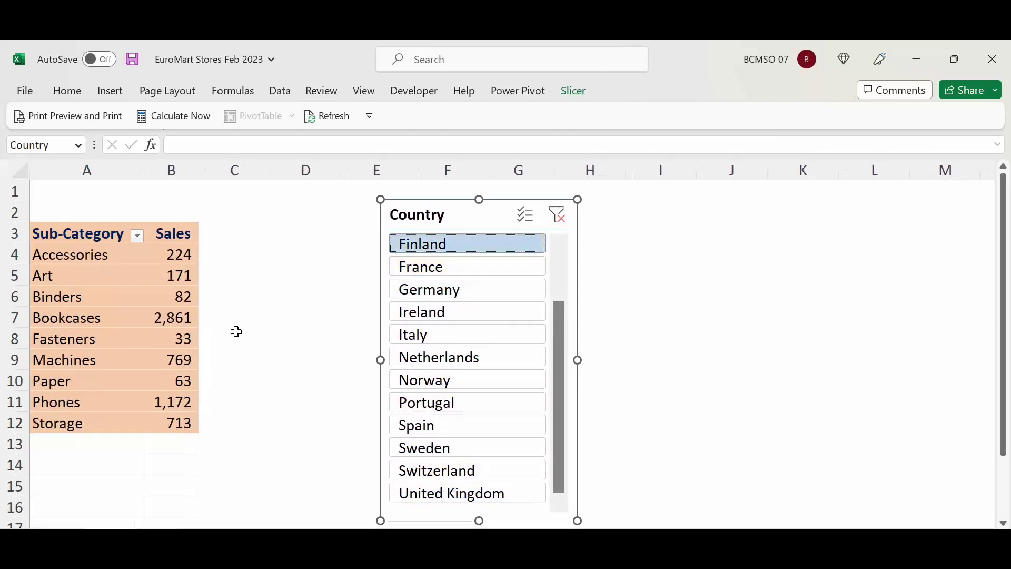
click(449, 448)
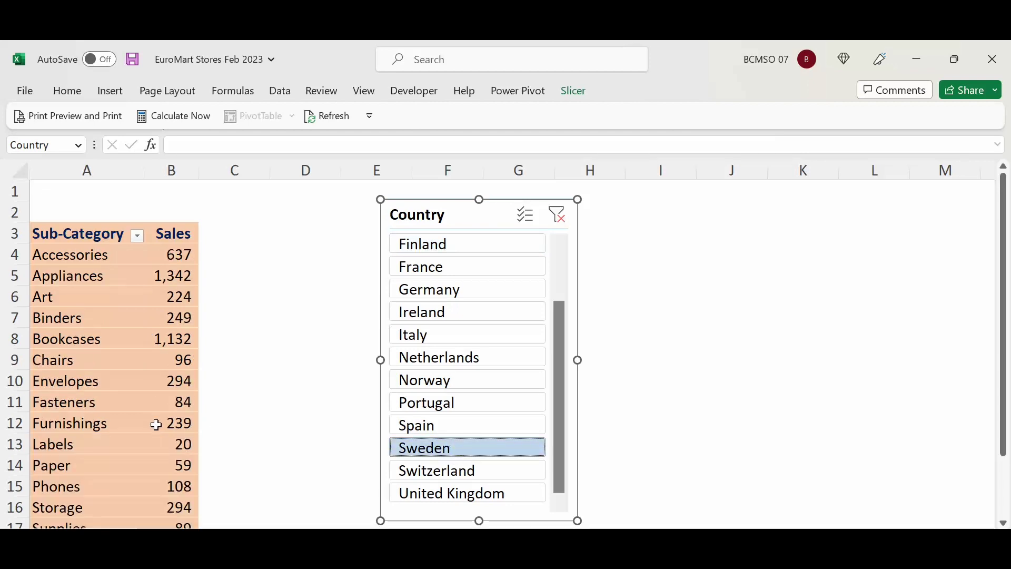
click(253, 441)
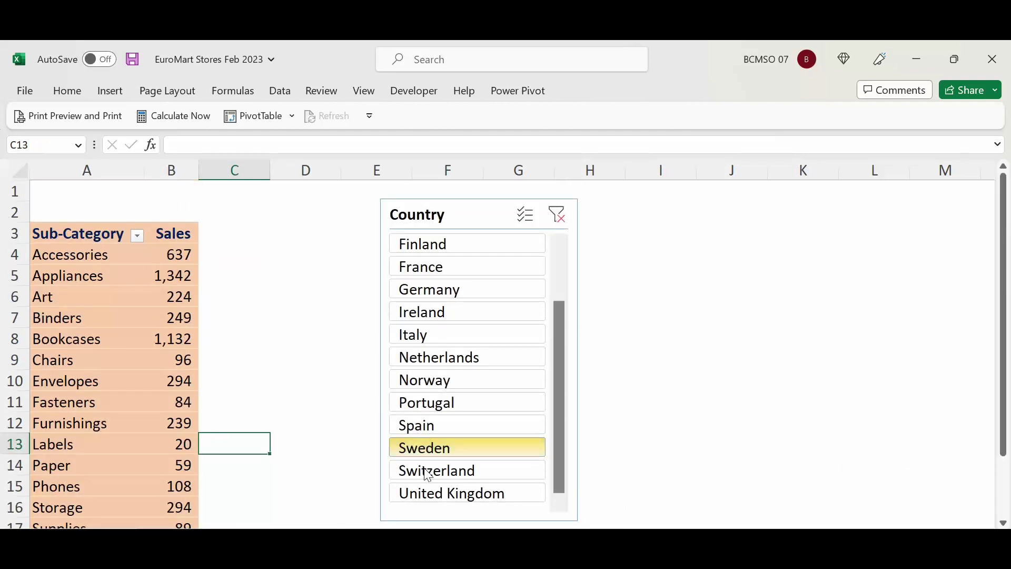
Filter the PivotTable by Switzerland and Norway in turn, and finish with United Kingdom.
click(450, 477)
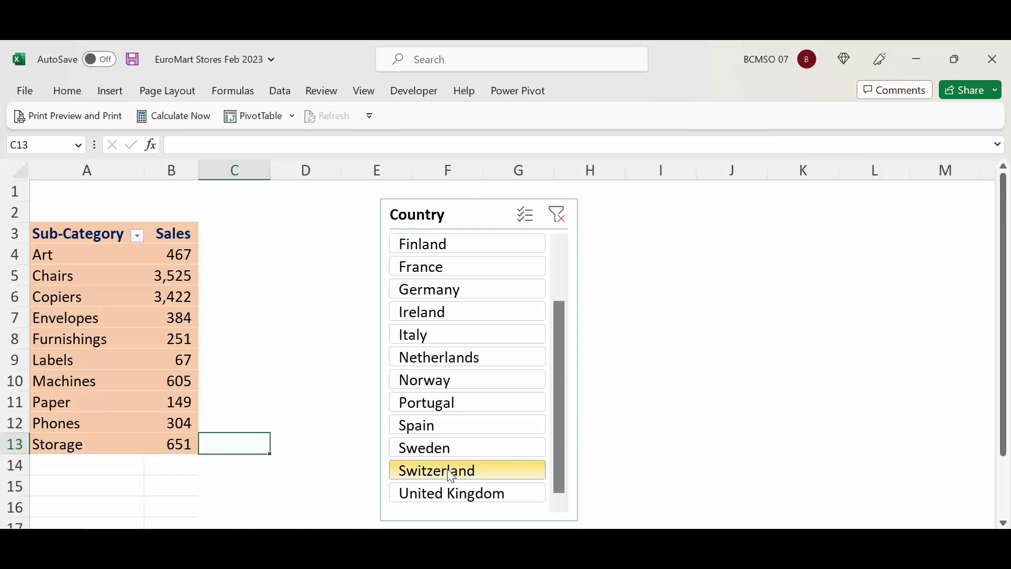
click(455, 384)
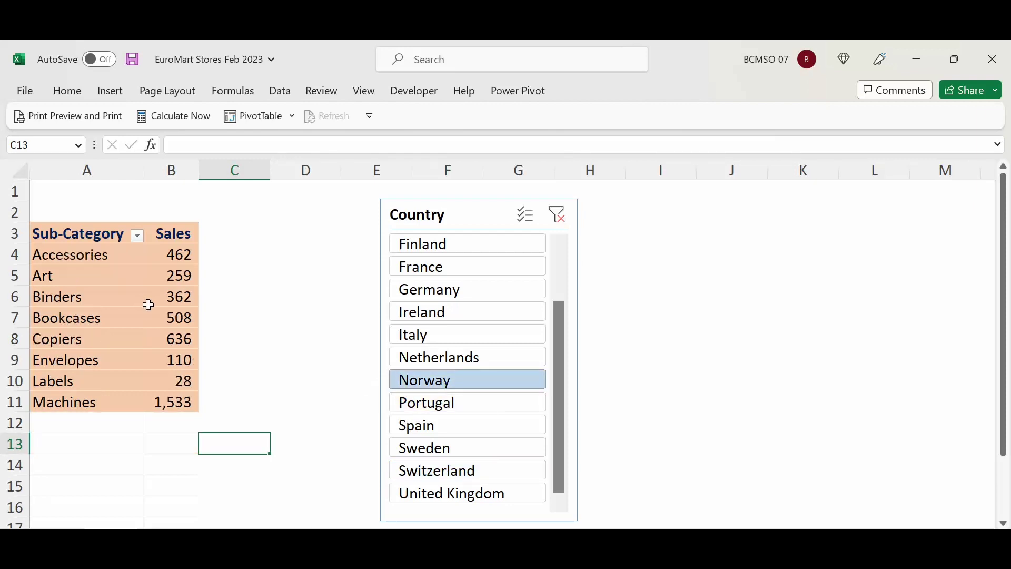
click(476, 474)
click(490, 503)
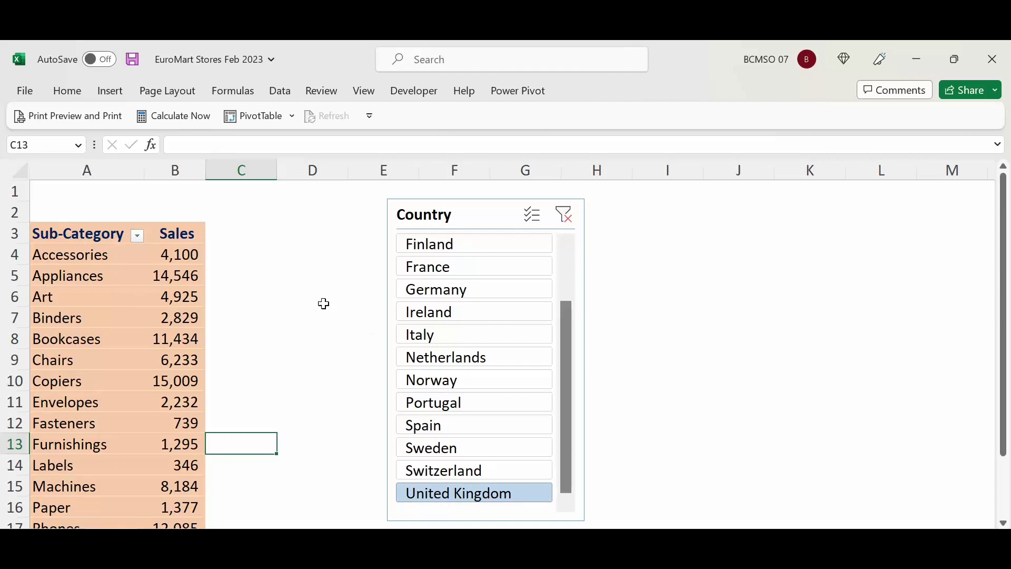
Filter the PivotTable's Sub-Category field to the top 10 items by Sales and select the Sales values in B4:B13.
click(84, 255)
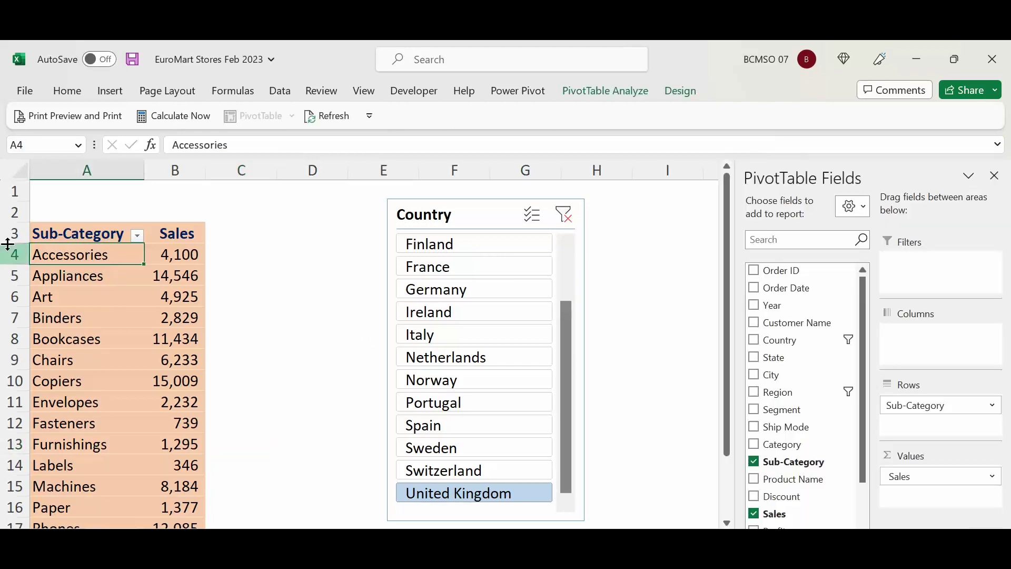
click(138, 236)
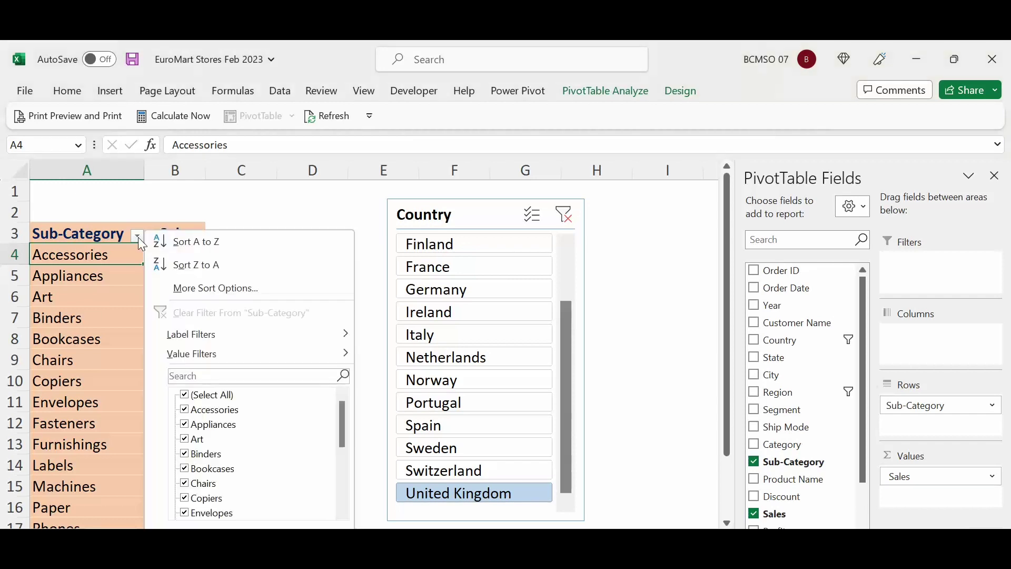
mouse_move(260, 355)
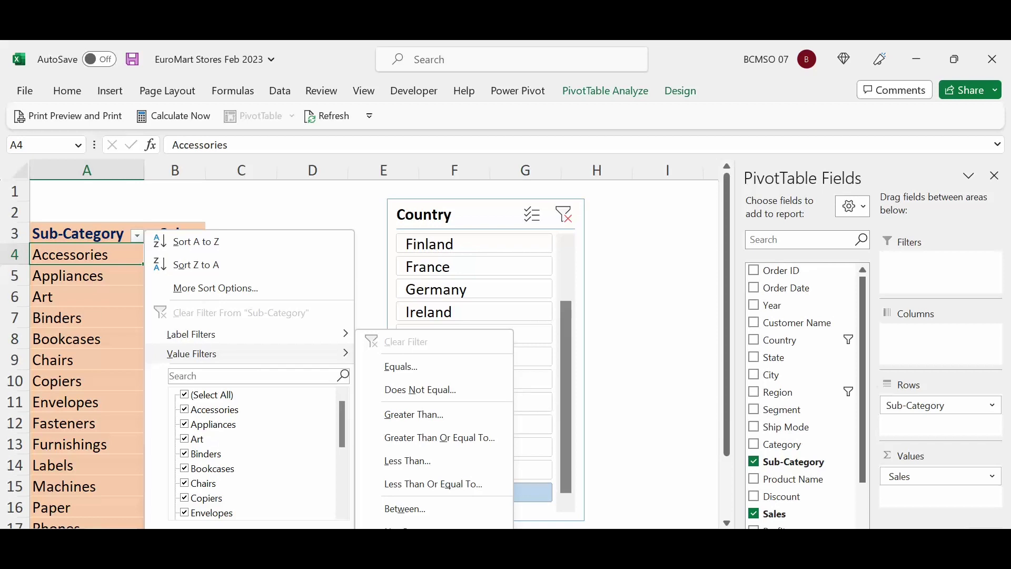
click(411, 527)
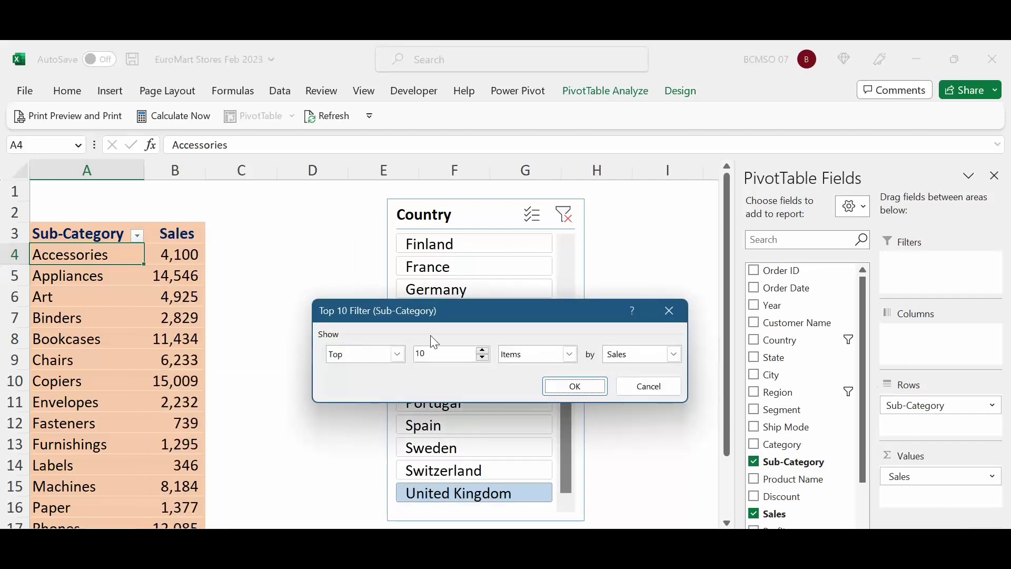
click(575, 386)
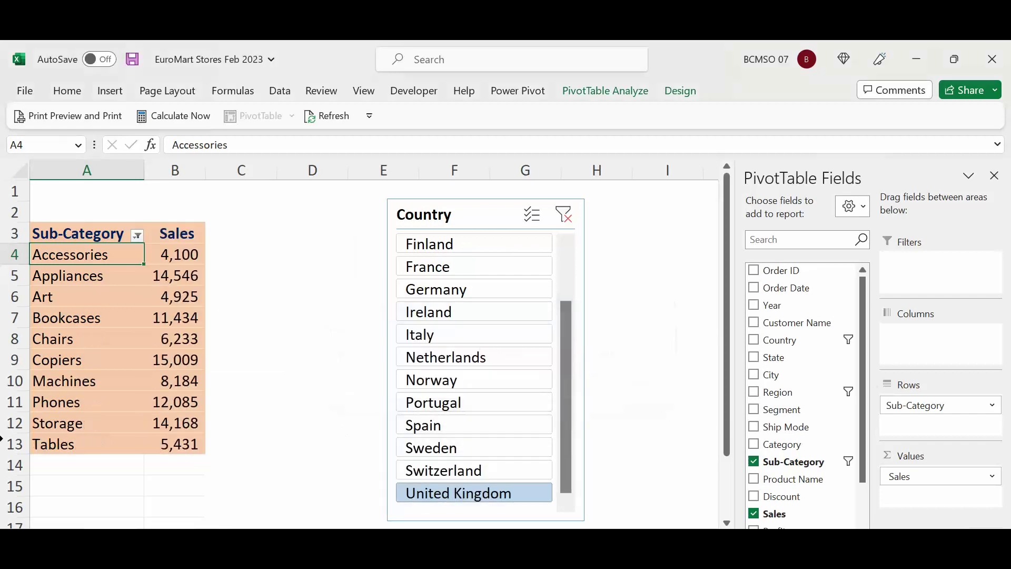
drag(167, 256, 150, 443)
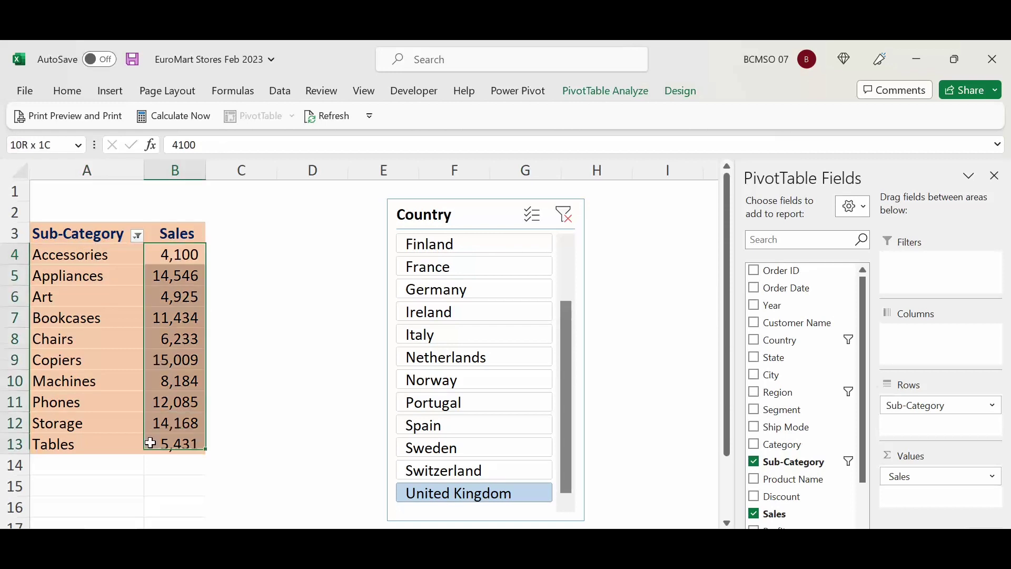
Switch the Country slicer through Italy, Portugal, Spain and Switzerland, and return to United Kingdom.
click(481, 337)
click(471, 402)
click(467, 425)
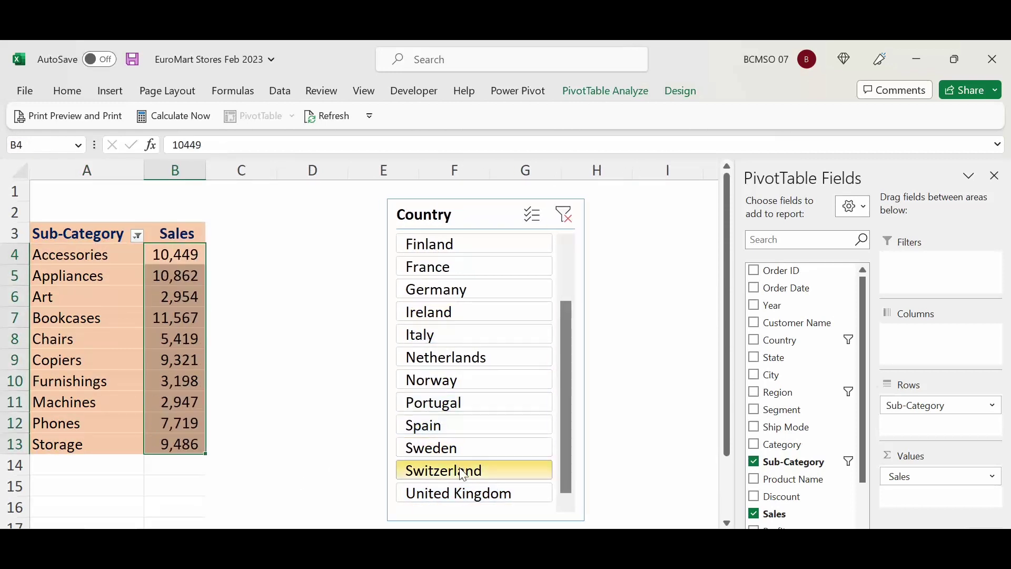
click(462, 474)
click(463, 495)
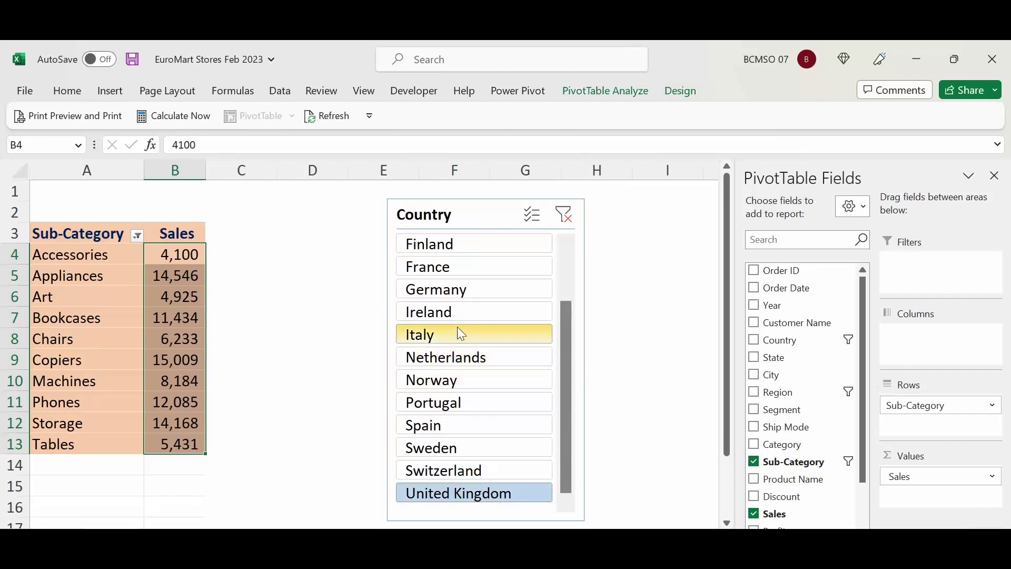
Filter the top 10 list by Ireland, France, Italy, Switzerland, Spain and Netherlands in turn, and finish with Germany.
click(466, 313)
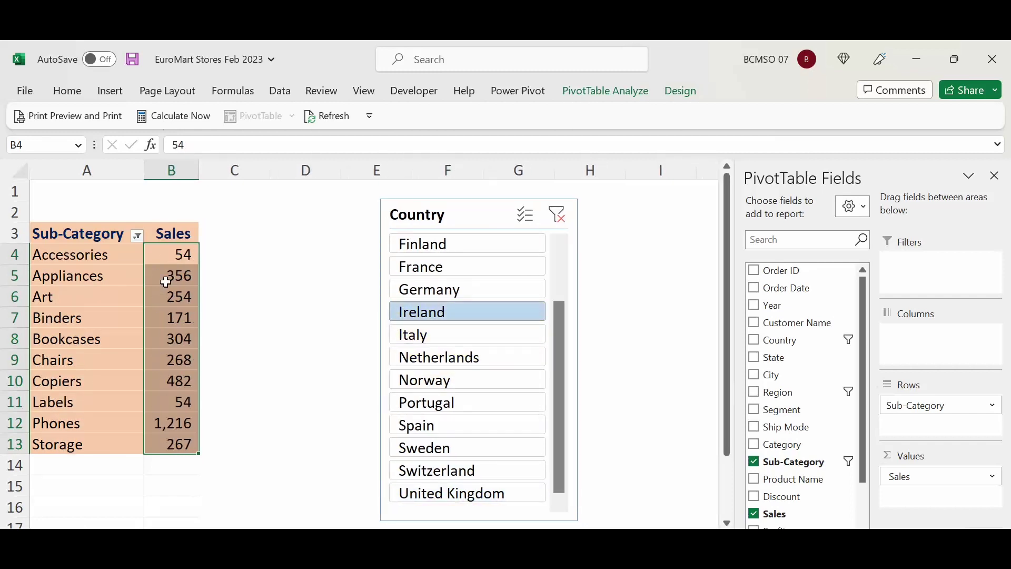
click(448, 268)
click(458, 335)
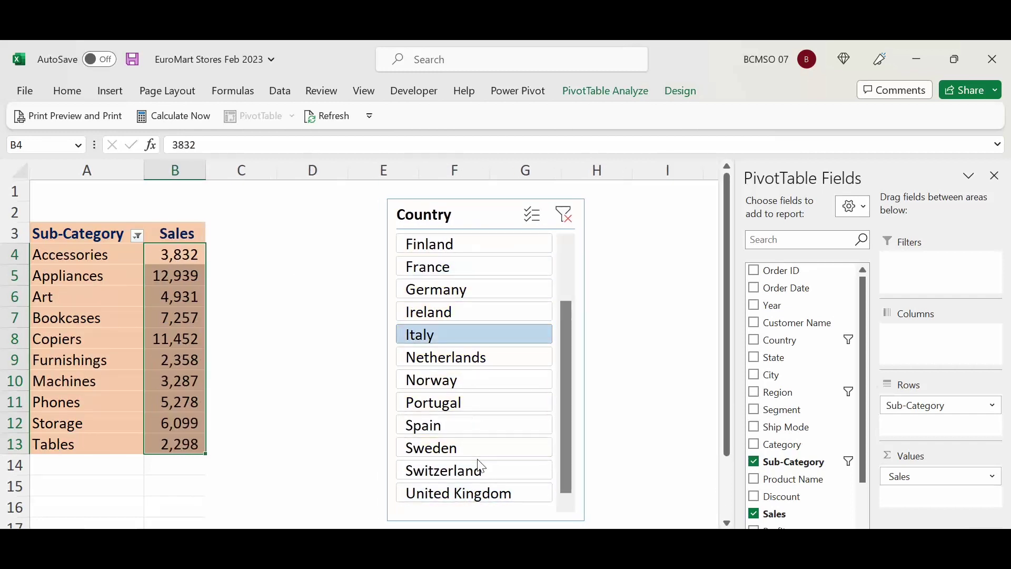
click(478, 468)
click(463, 424)
click(454, 357)
click(451, 291)
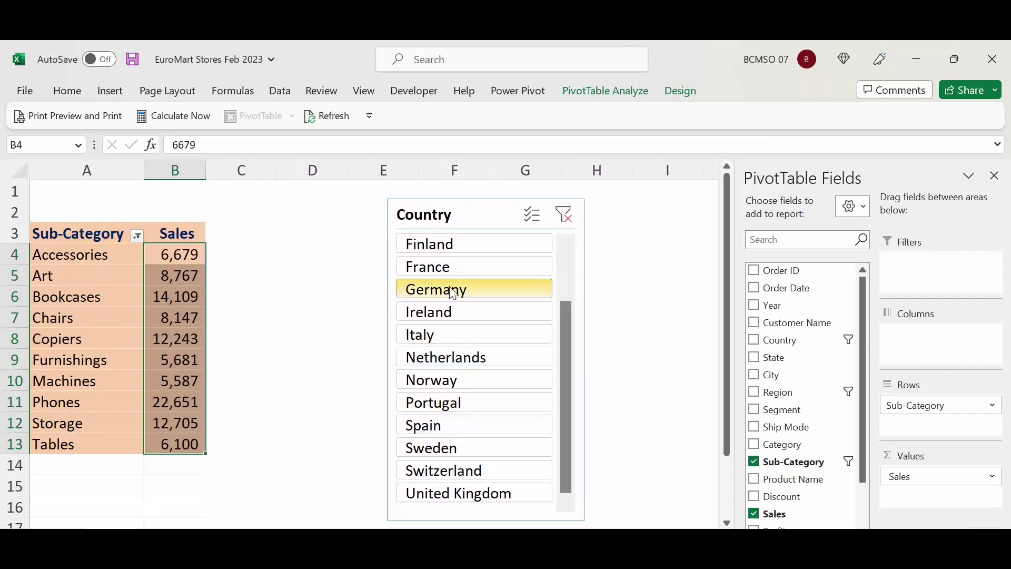